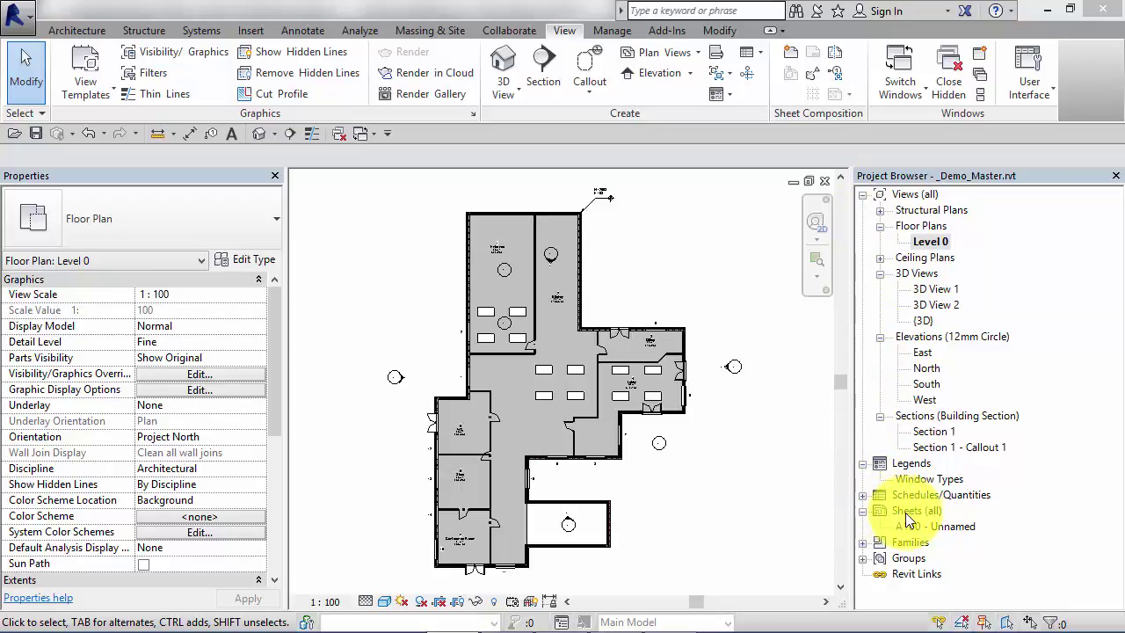
- Open sheet A100 - Unnamed and zoom in and out over its empty A1 title block
double_click(955, 528)
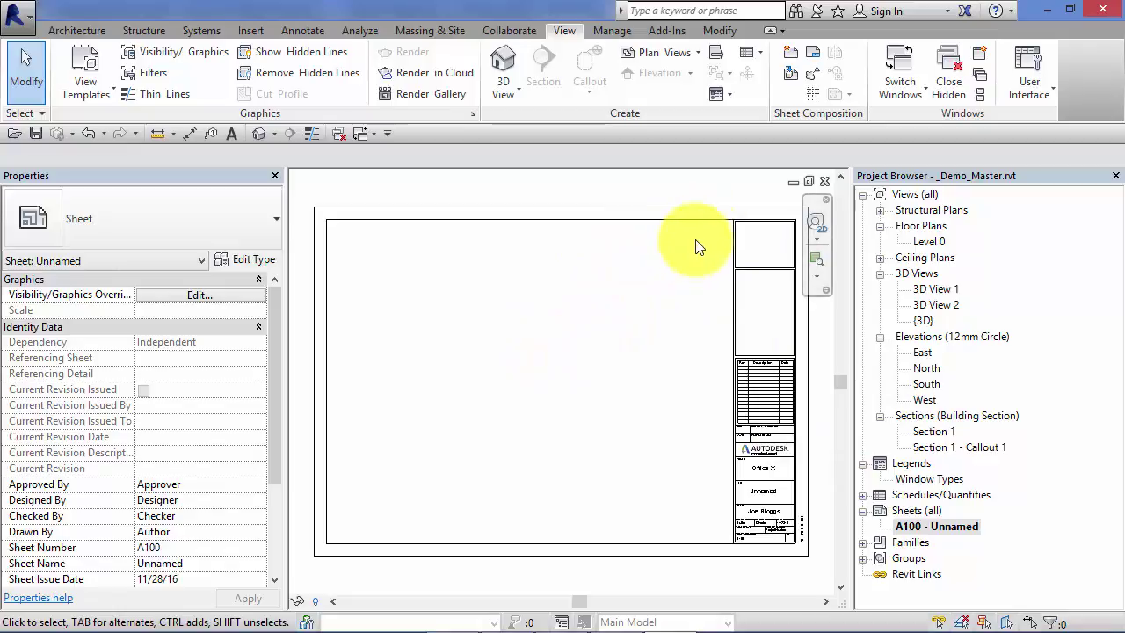
scroll(810, 483, up, 5)
scroll(809, 482, up, 2)
scroll(709, 443, down, 3)
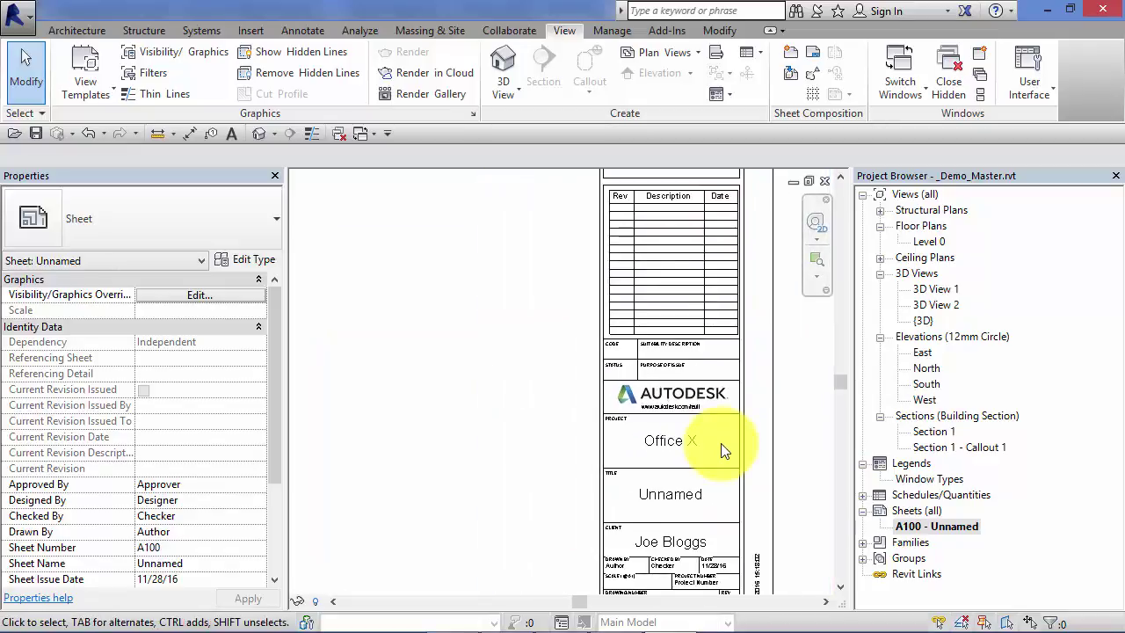
scroll(722, 450, down, 3)
mouse_move(648, 414)
middle_down()
mouse_move(623, 414)
mouse_move(669, 416)
mouse_move(663, 406)
middle_up()
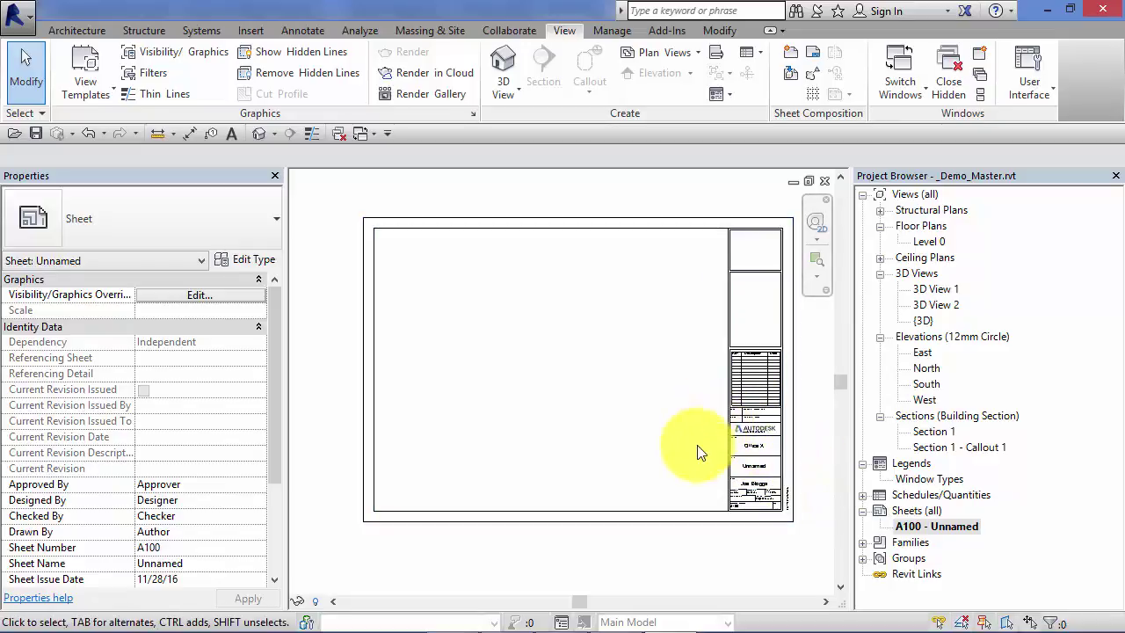
scroll(821, 494, up, 2)
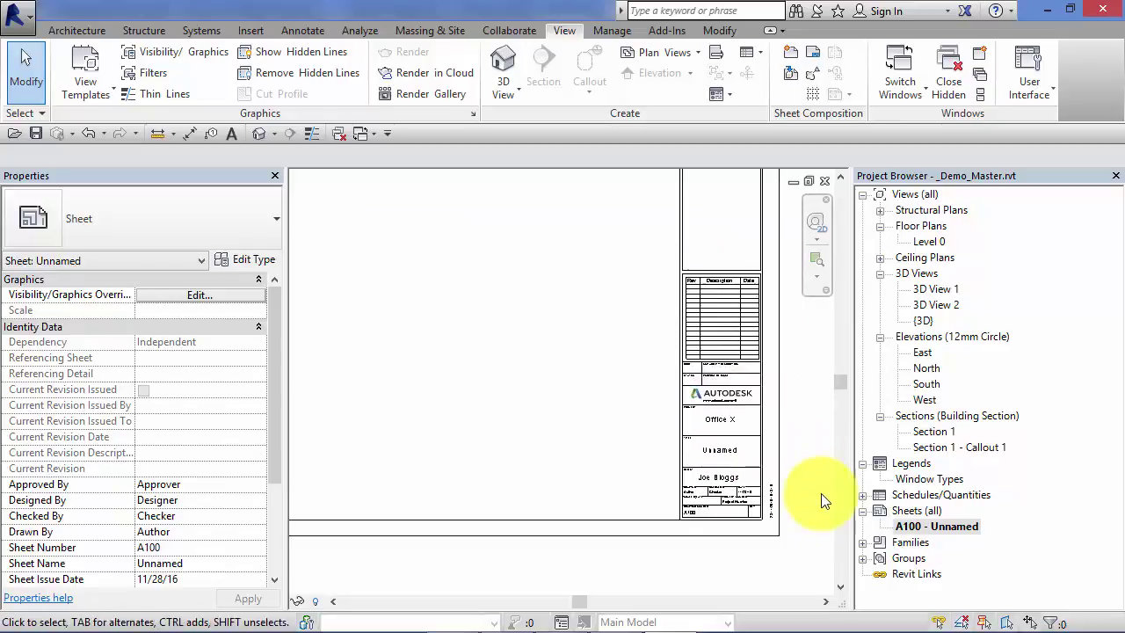
scroll(821, 493, up, 3)
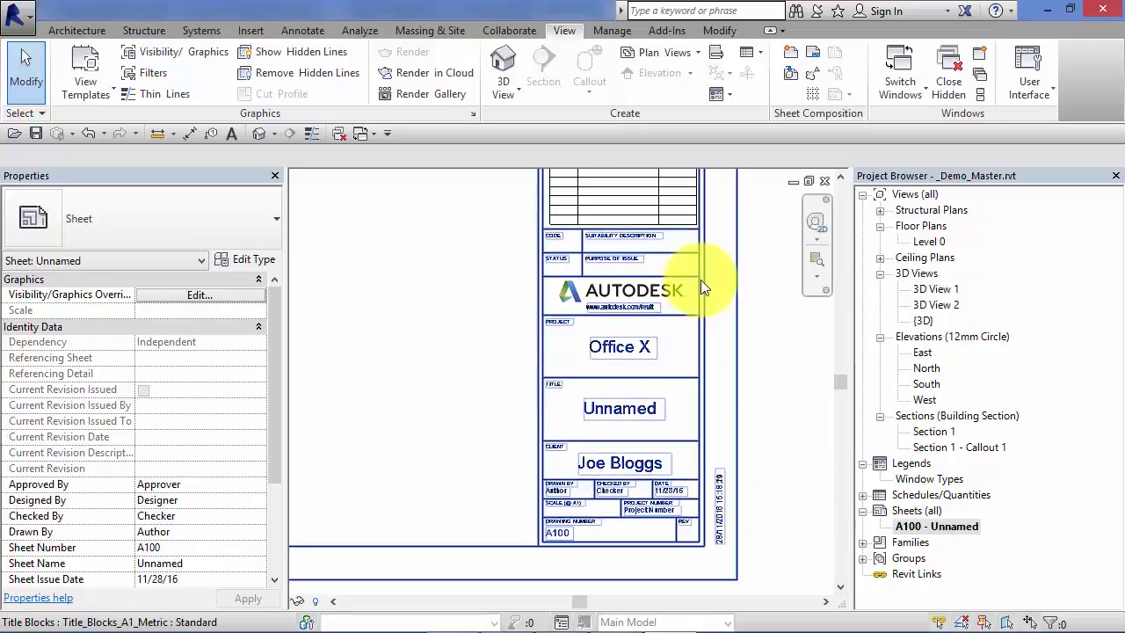
scroll(721, 271, down, 1)
scroll(803, 478, down, 4)
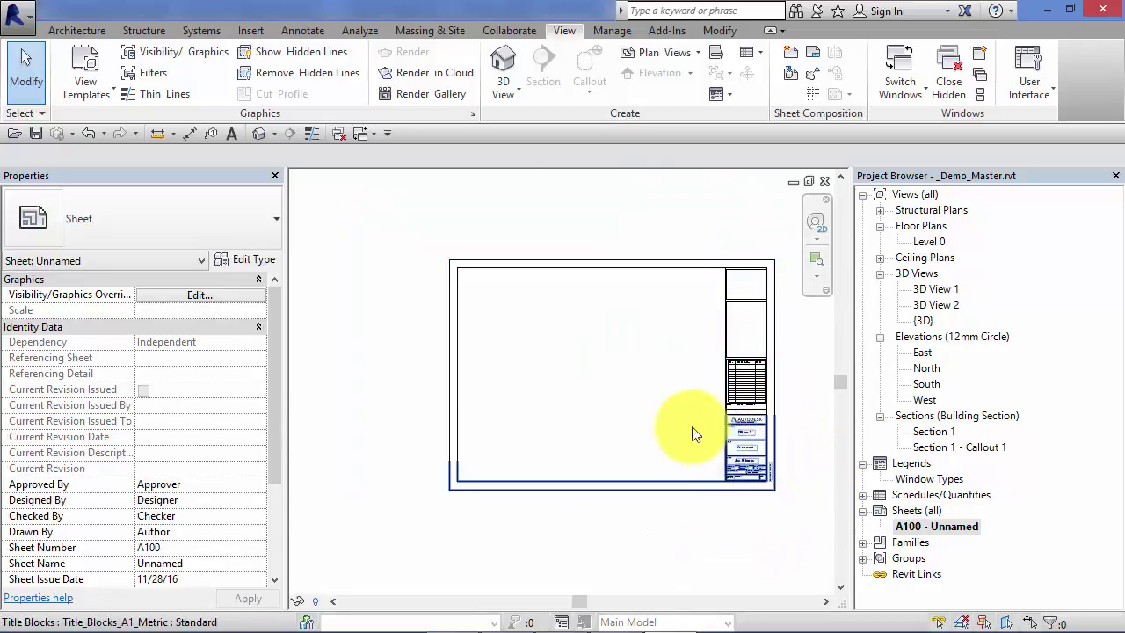
middle_drag(684, 426, 668, 444)
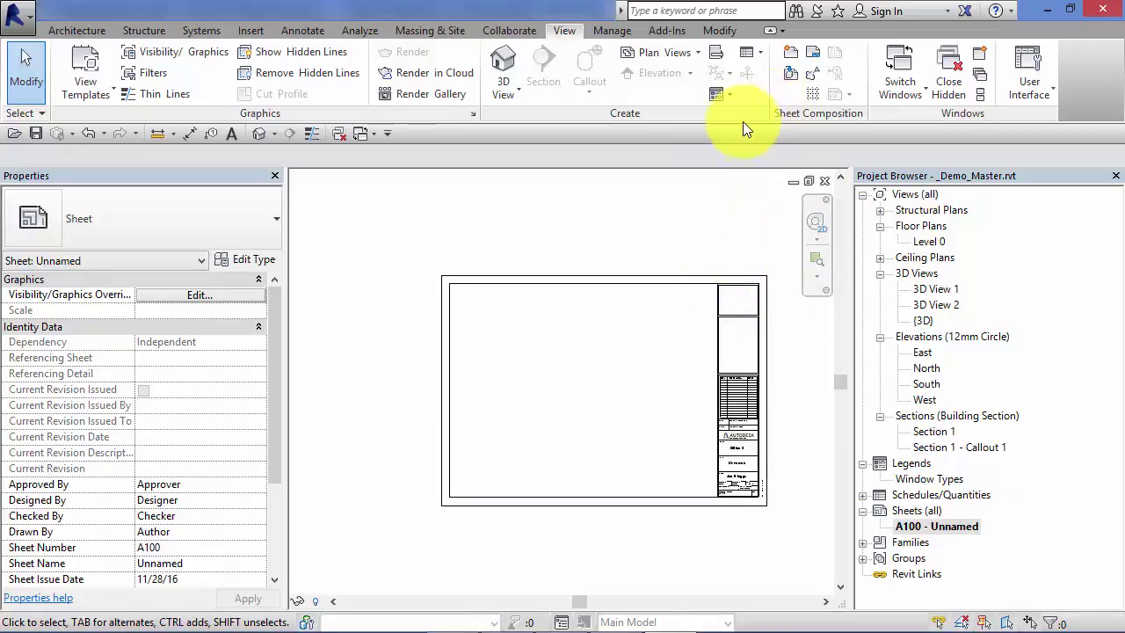
- Use Place View to add Floor Plan: Level 0 to the upper part of sheet A100
click(564, 32)
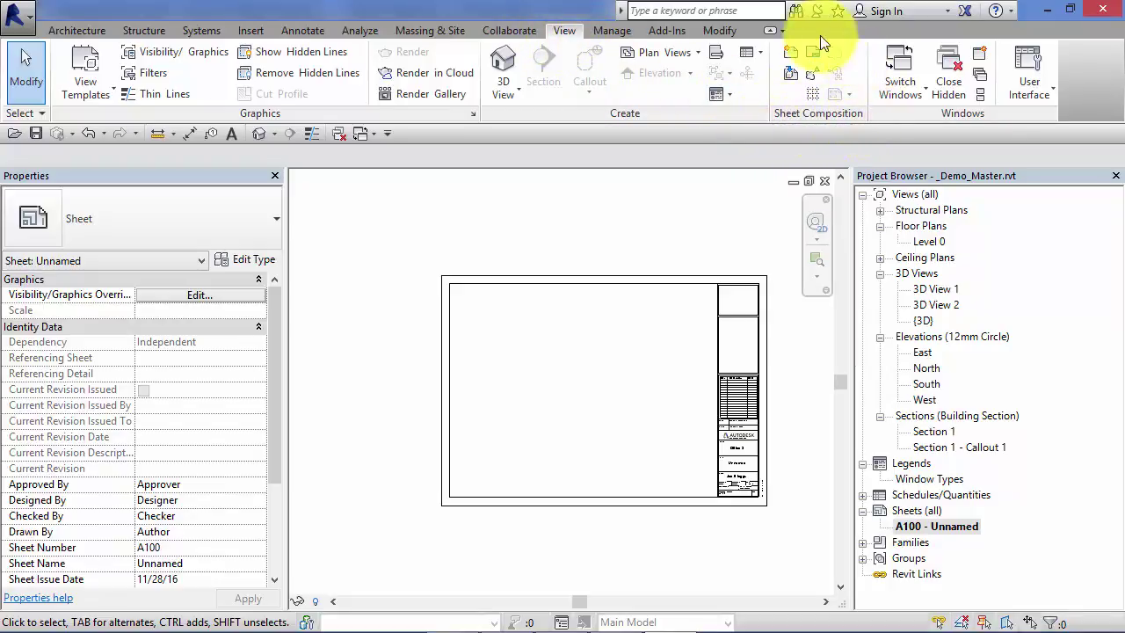
click(790, 74)
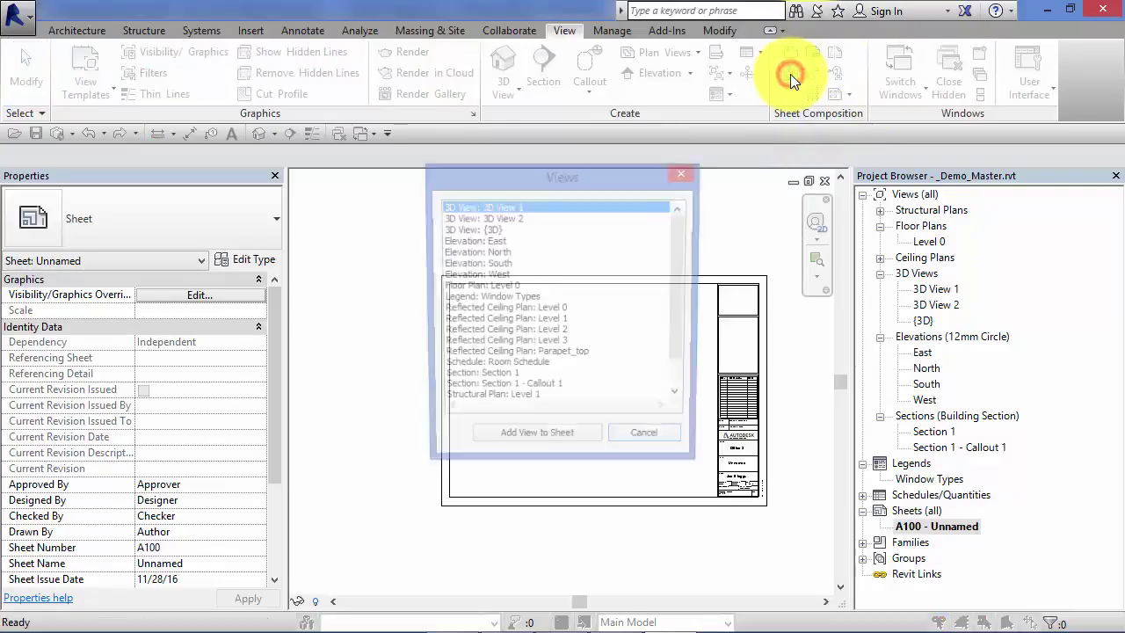
drag(638, 178, 417, 44)
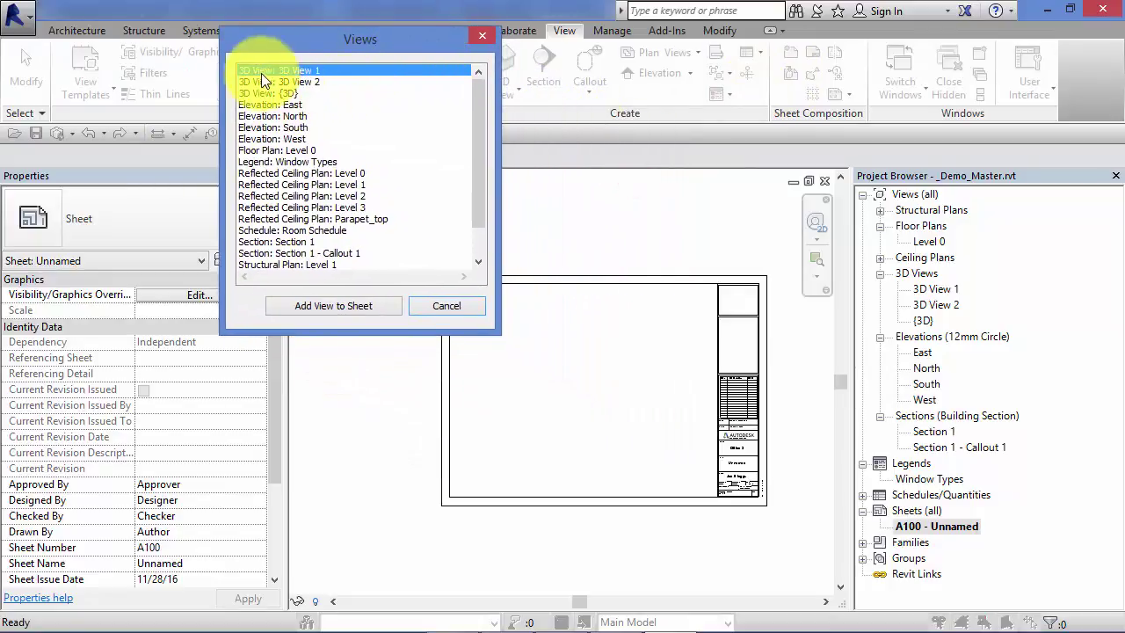
drag(477, 98, 475, 134)
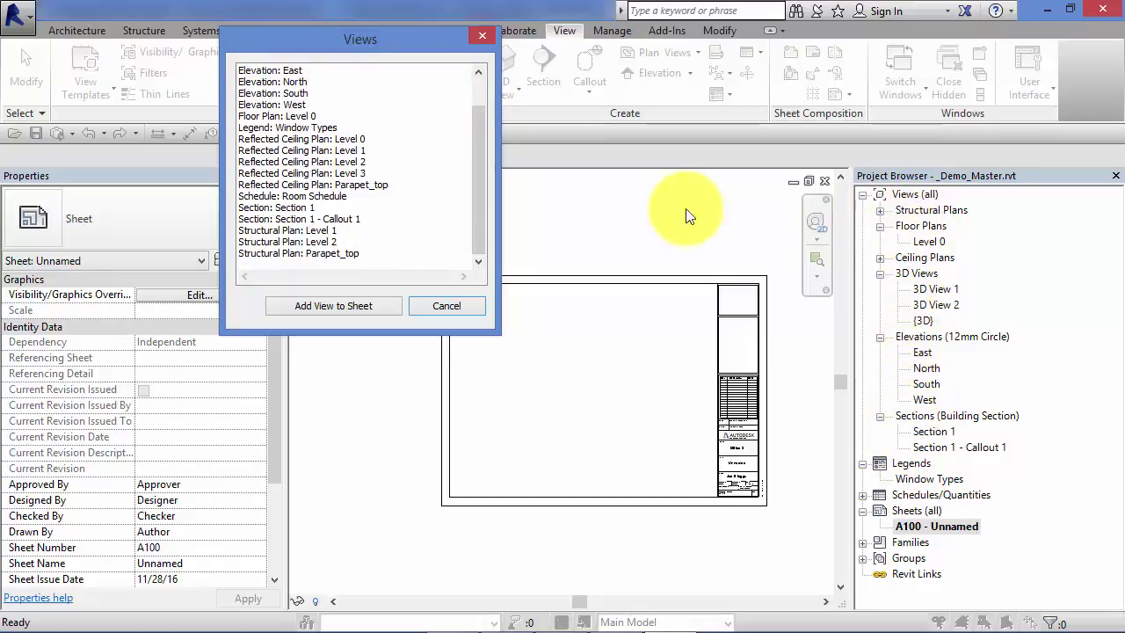
drag(480, 196, 513, 202)
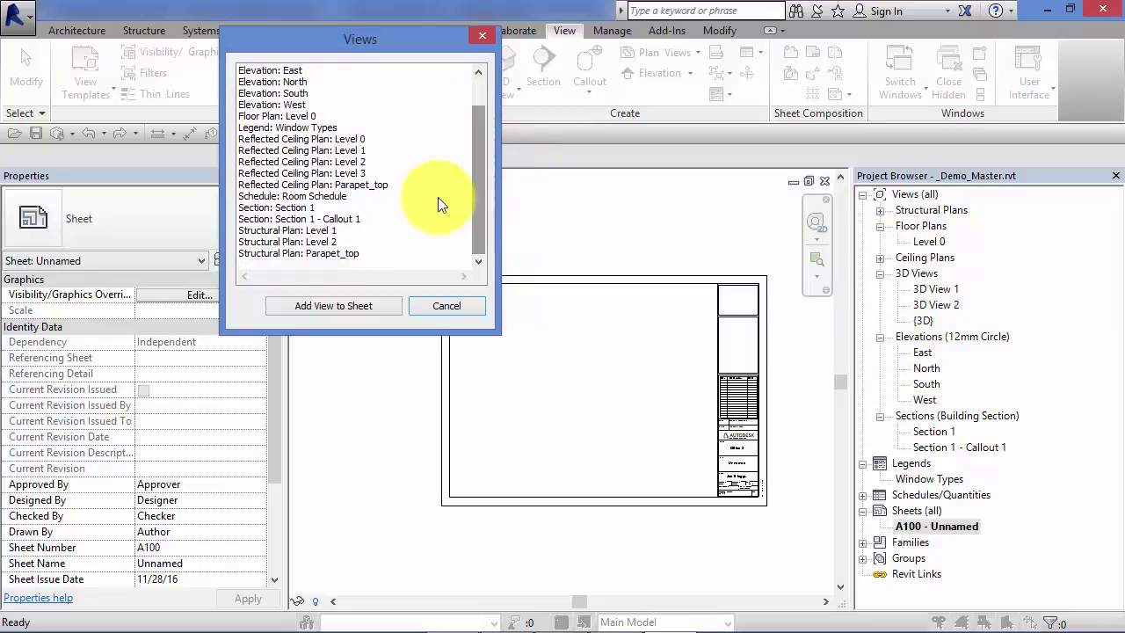
click(279, 117)
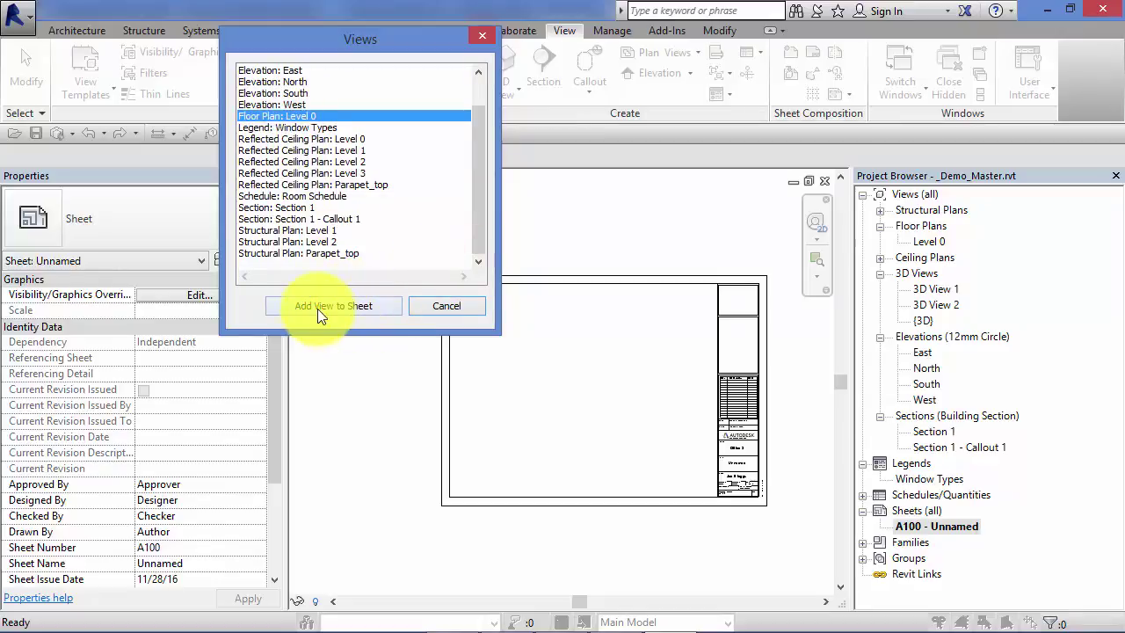
click(368, 307)
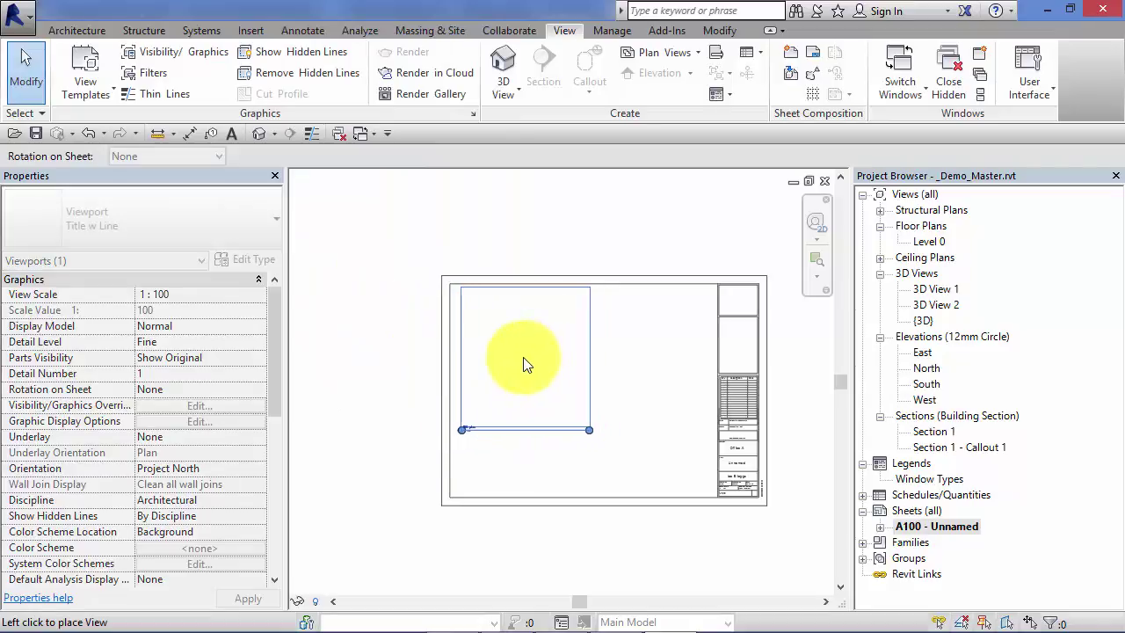
click(578, 358)
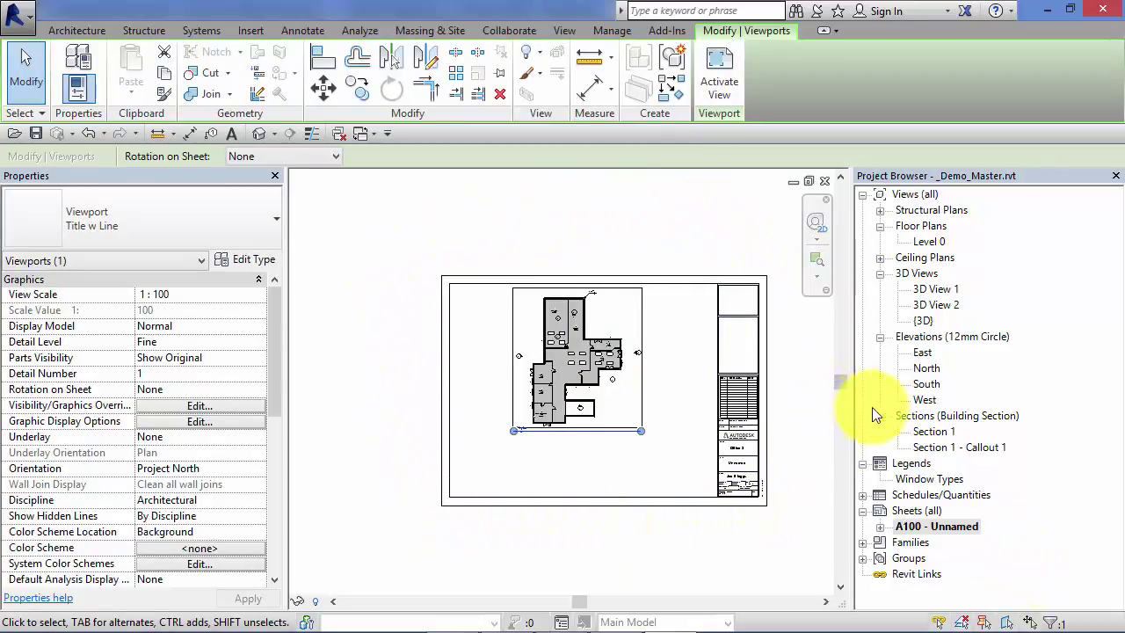
- Drag the South elevation onto sheet A100 and place it below the floor plan
click(926, 385)
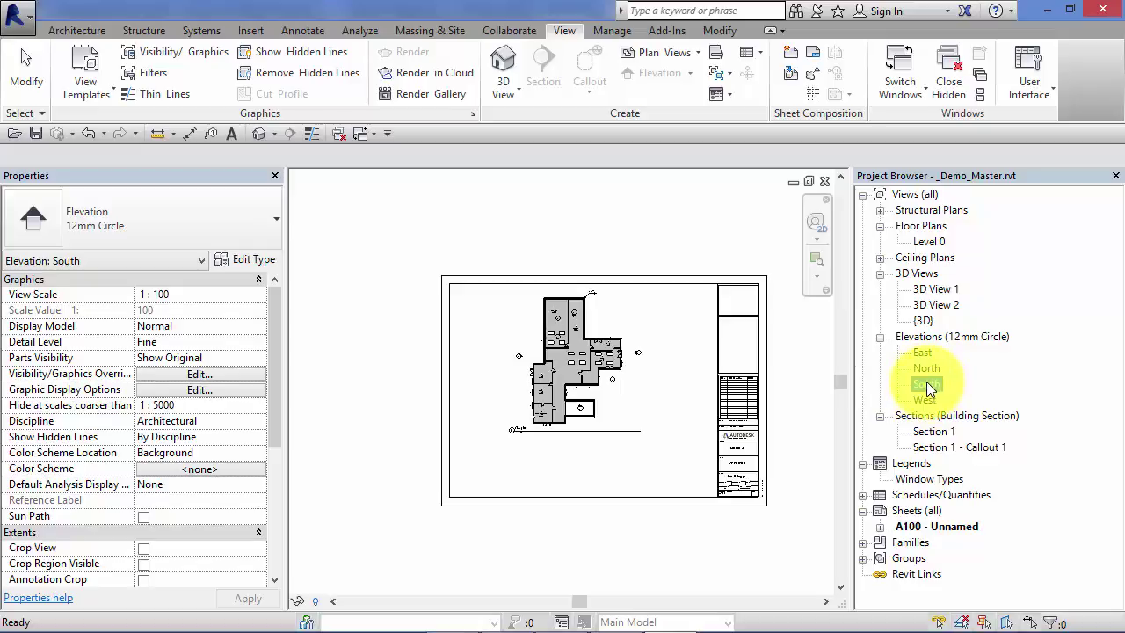
drag(930, 387, 576, 458)
click(593, 464)
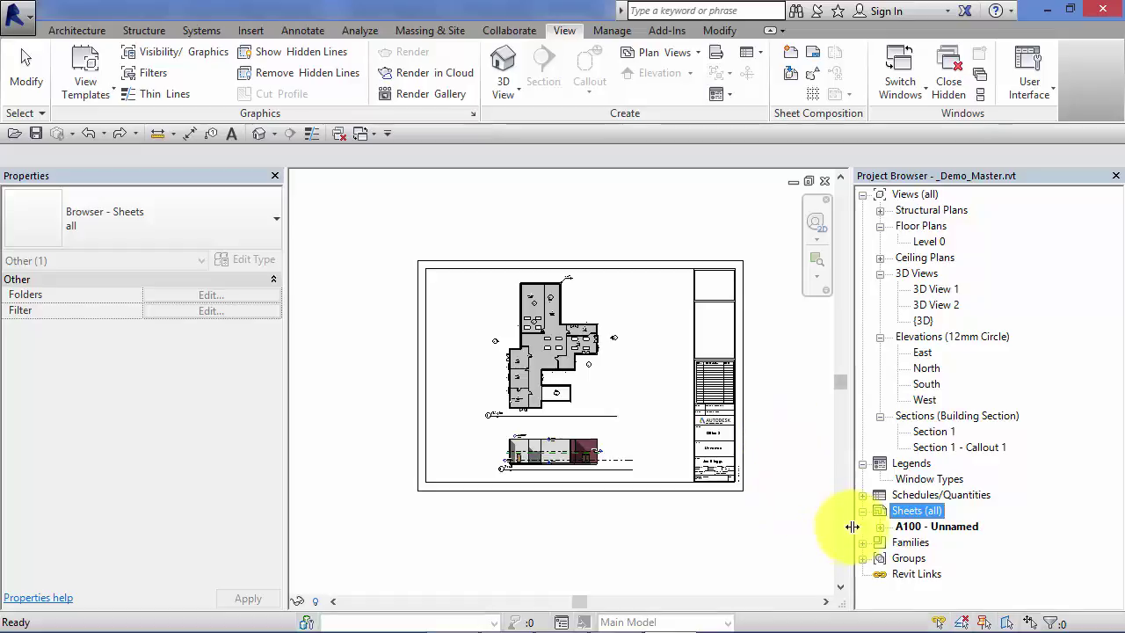
- Create new sheet A101 with the Title_Blocks_A1_Metric title block
right_click(910, 511)
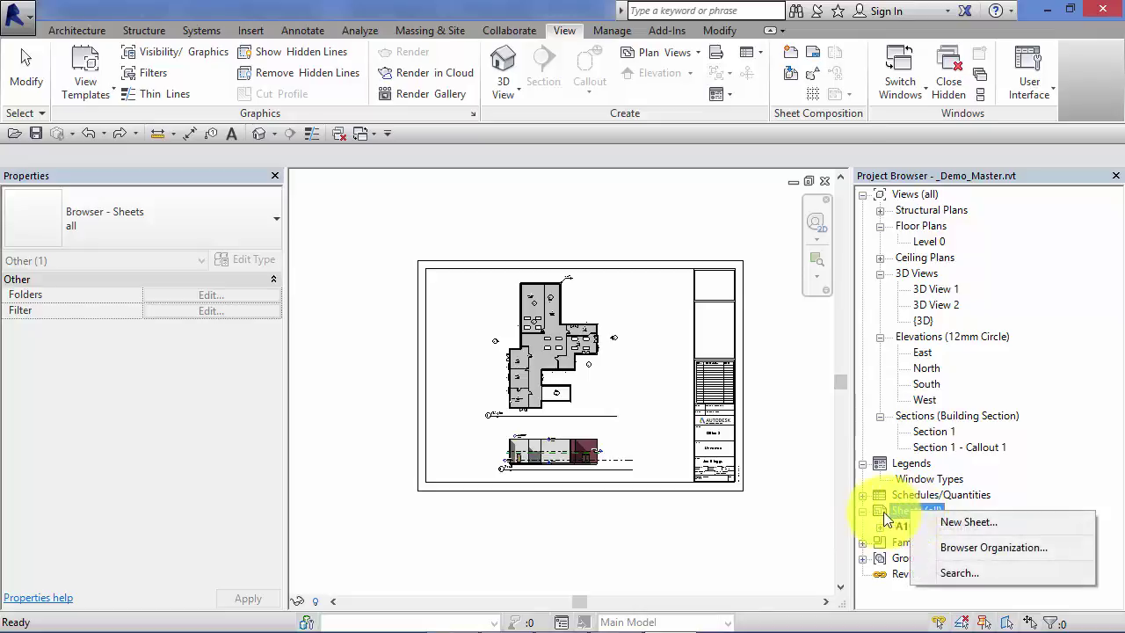
click(955, 524)
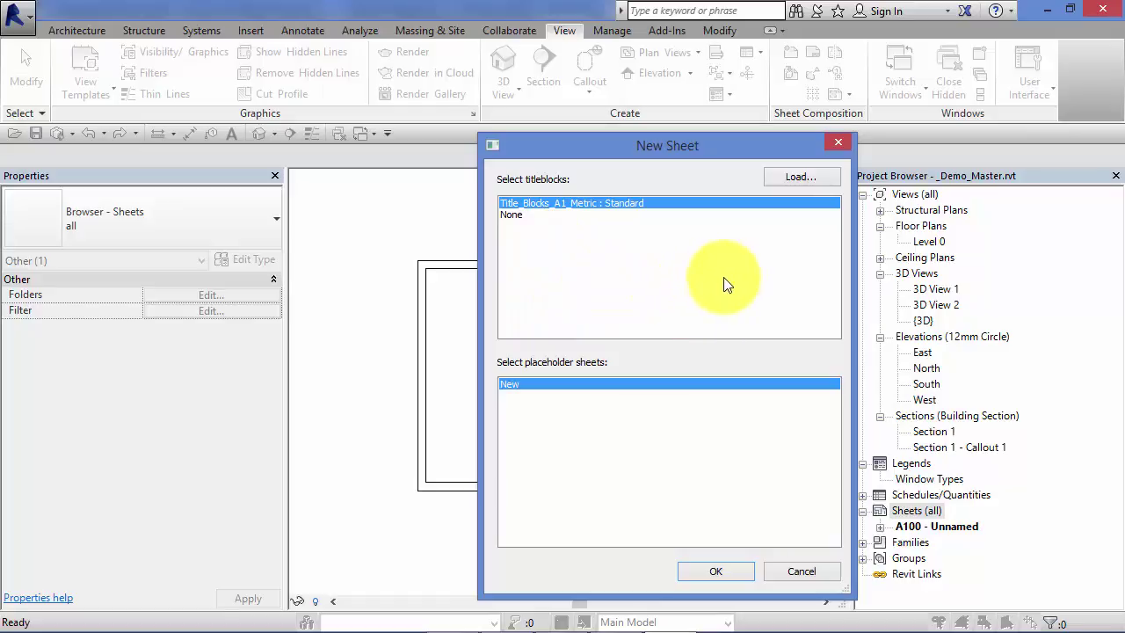
click(742, 571)
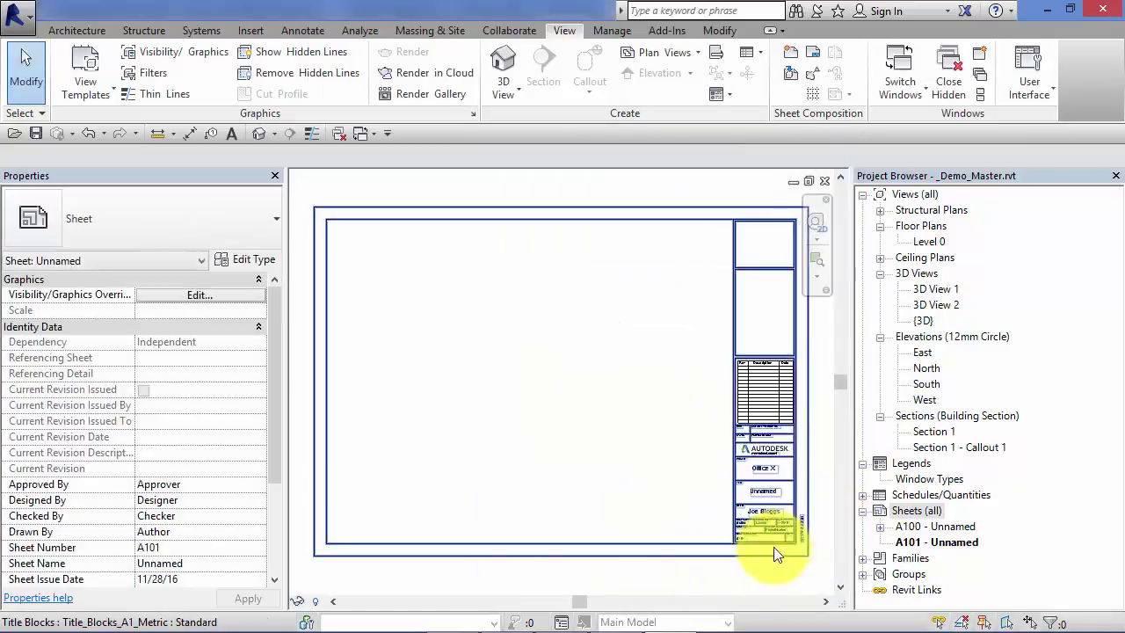
middle_drag(685, 468, 665, 442)
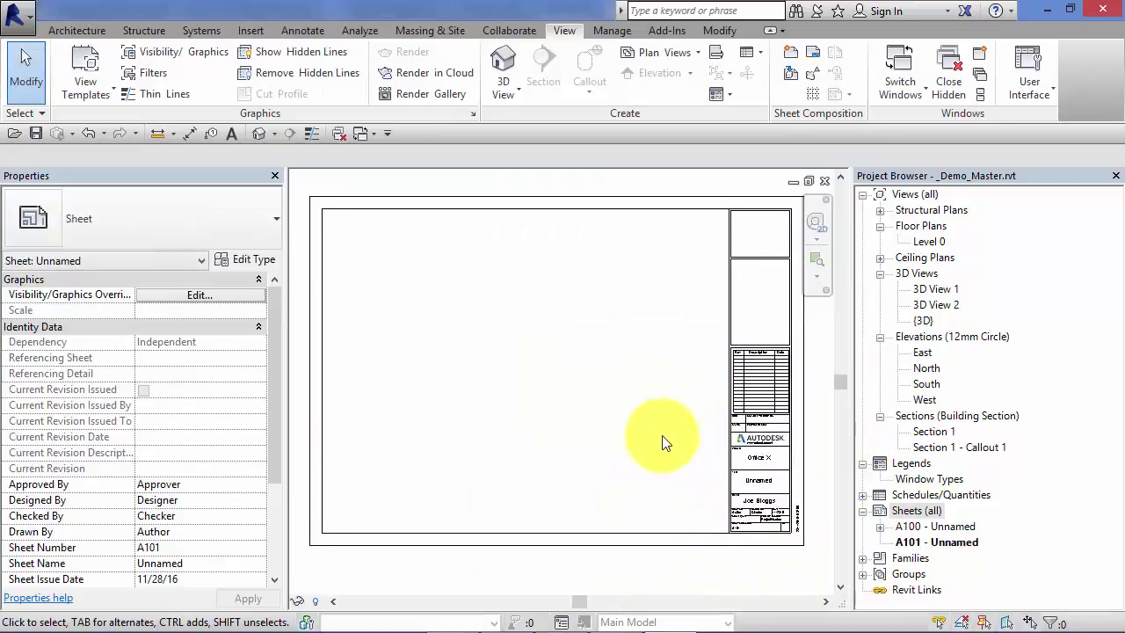
- Open the Rename dialog for sheet A101, cancel without changes, and select its title block
right_click(944, 546)
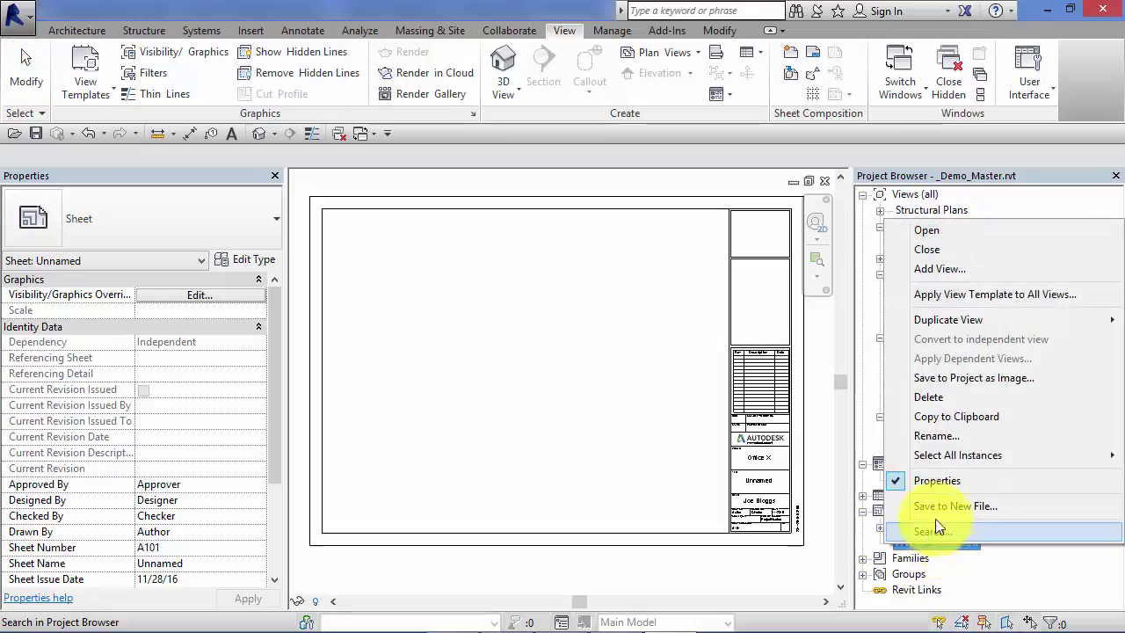
click(937, 439)
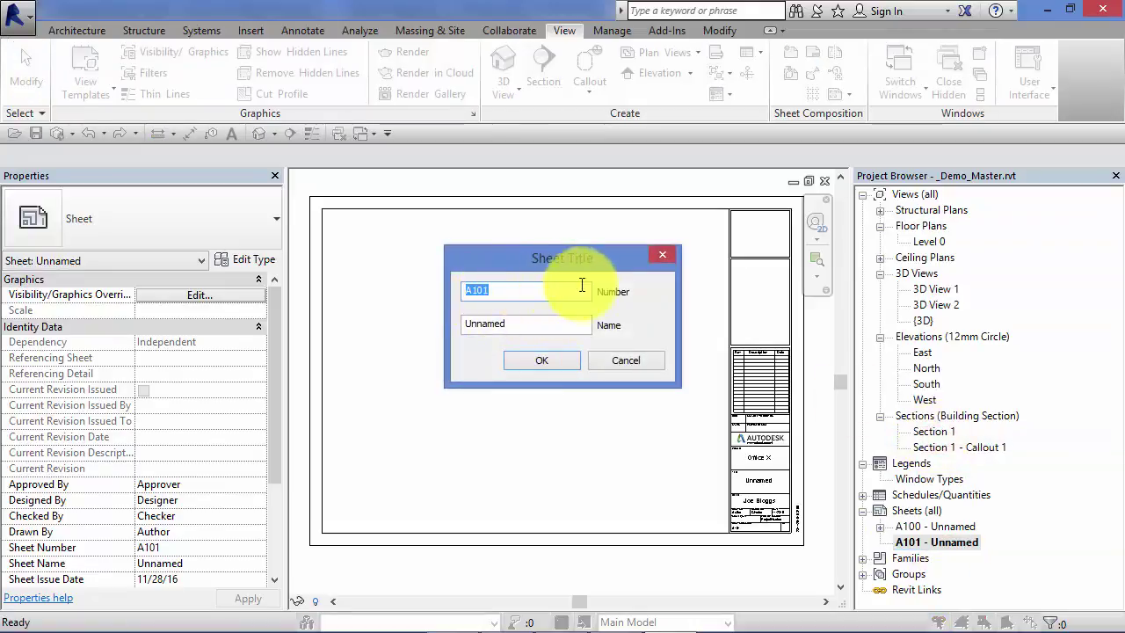
click(615, 363)
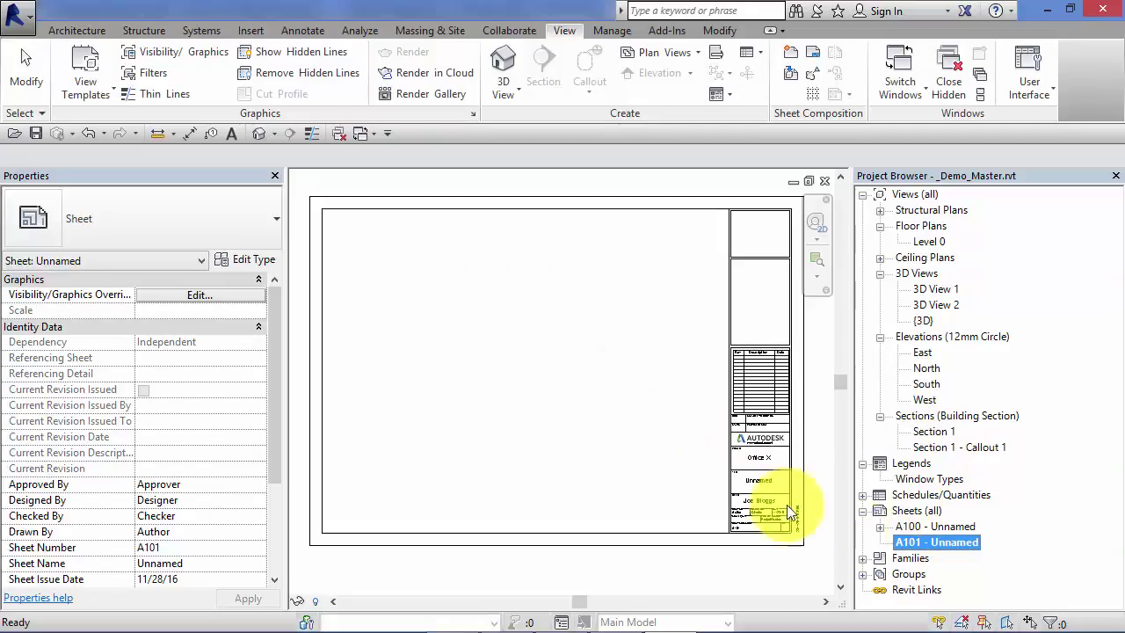
click(693, 438)
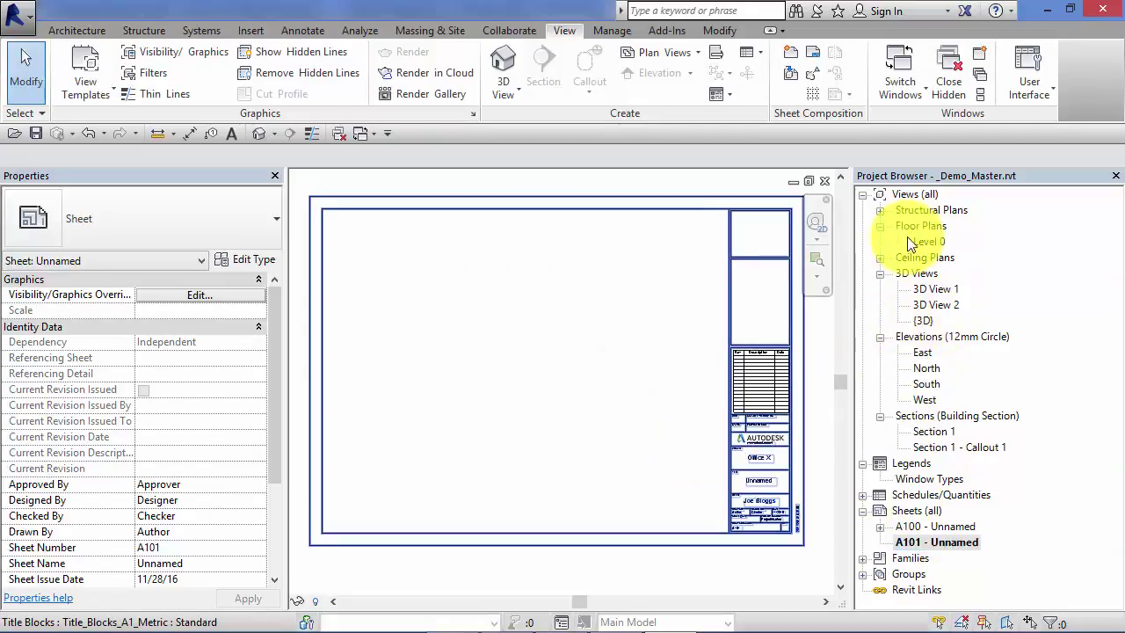
- Drag 3D View 1 from the Project Browser and place it on sheet A101
click(811, 310)
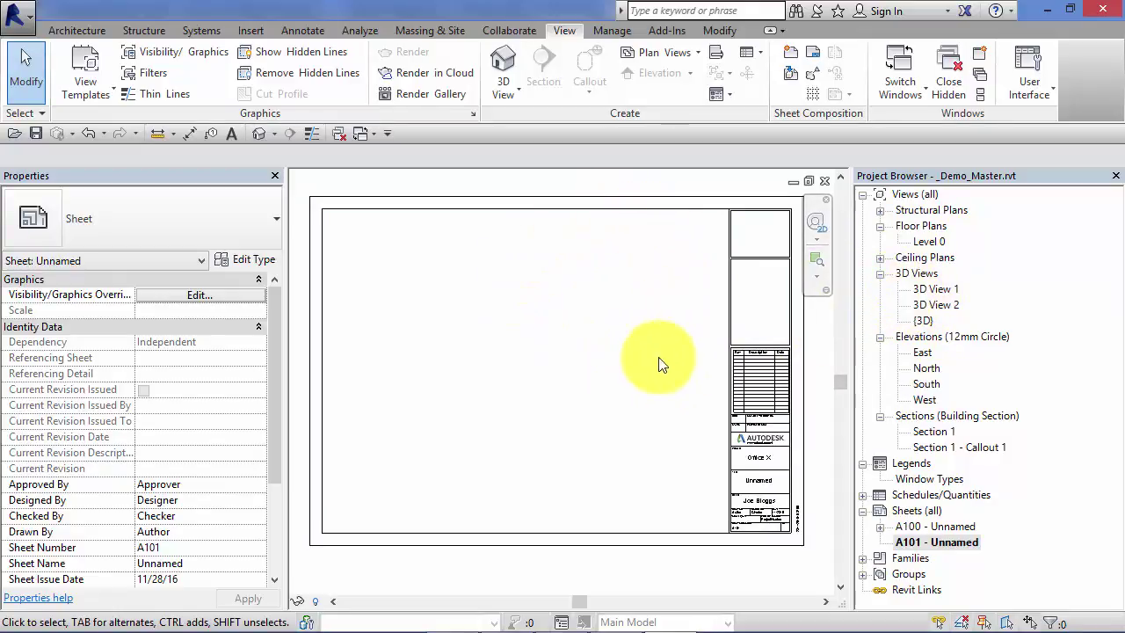
click(932, 290)
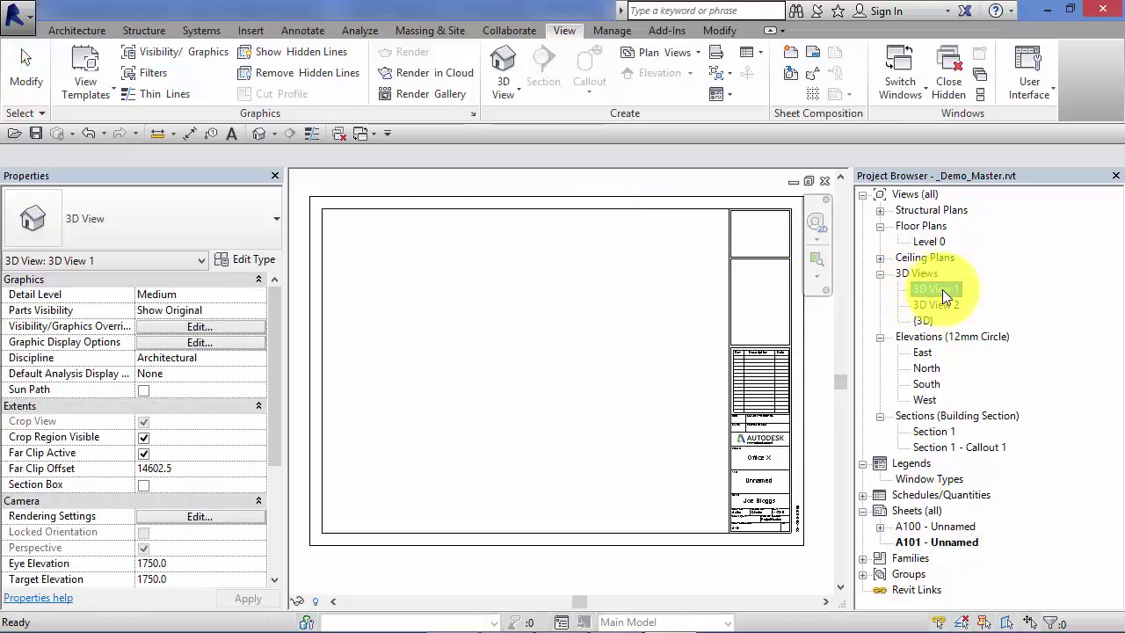
drag(934, 294, 458, 371)
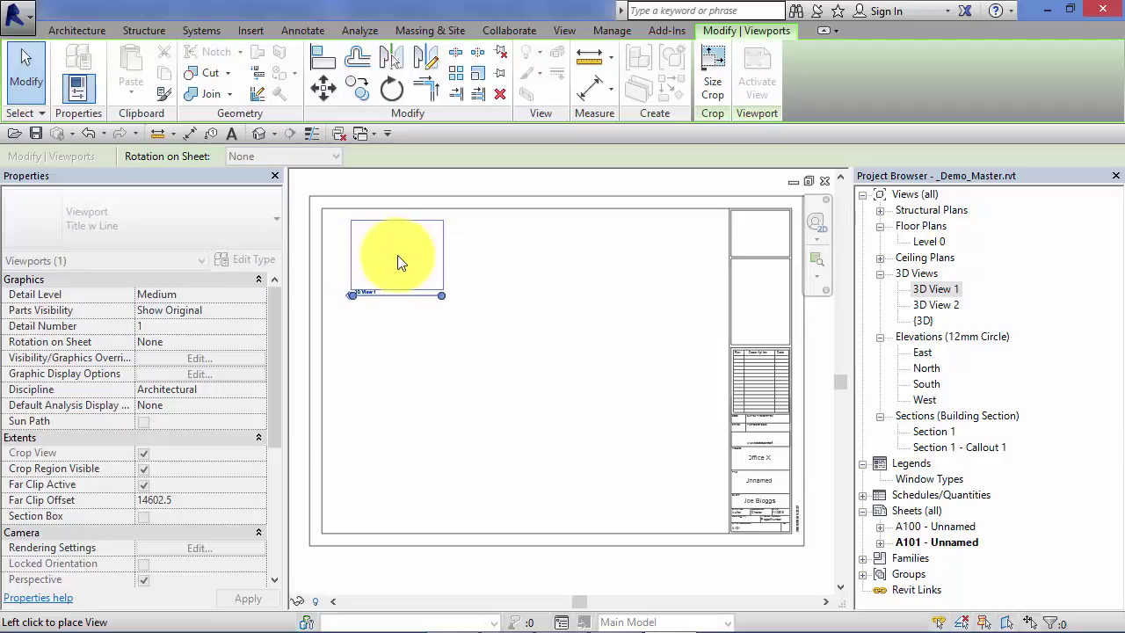
click(398, 255)
middle_drag(484, 321, 579, 331)
- Place 3D View 2 right of 3D View 1, then try dragging the South elevation onto the sheet
click(934, 304)
drag(934, 304, 545, 277)
click(557, 279)
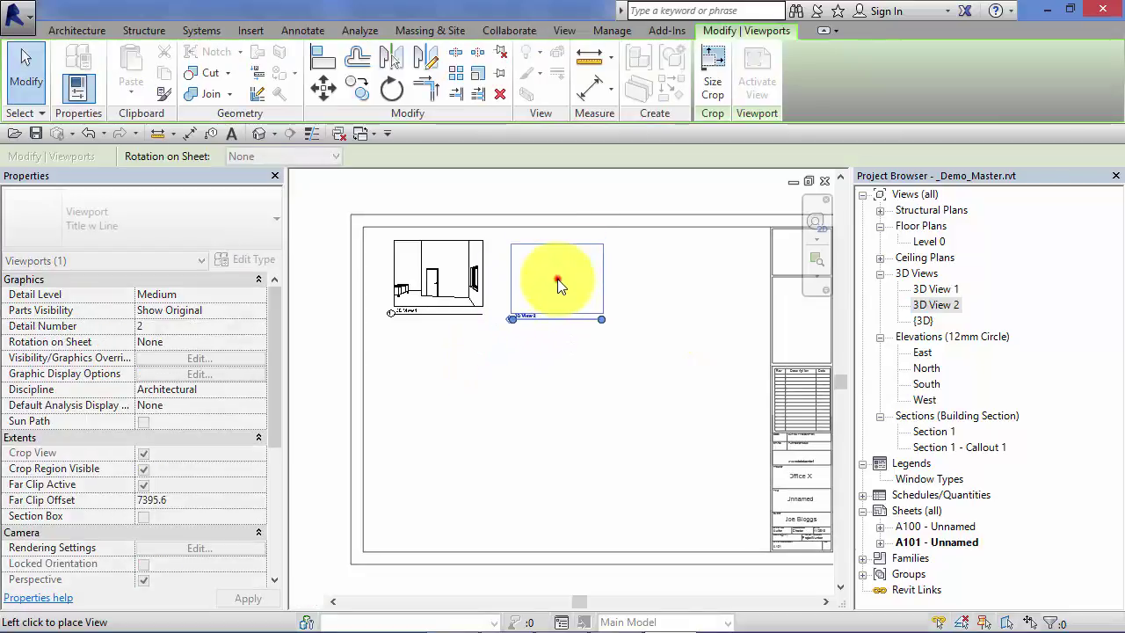
click(927, 385)
drag(927, 387, 616, 396)
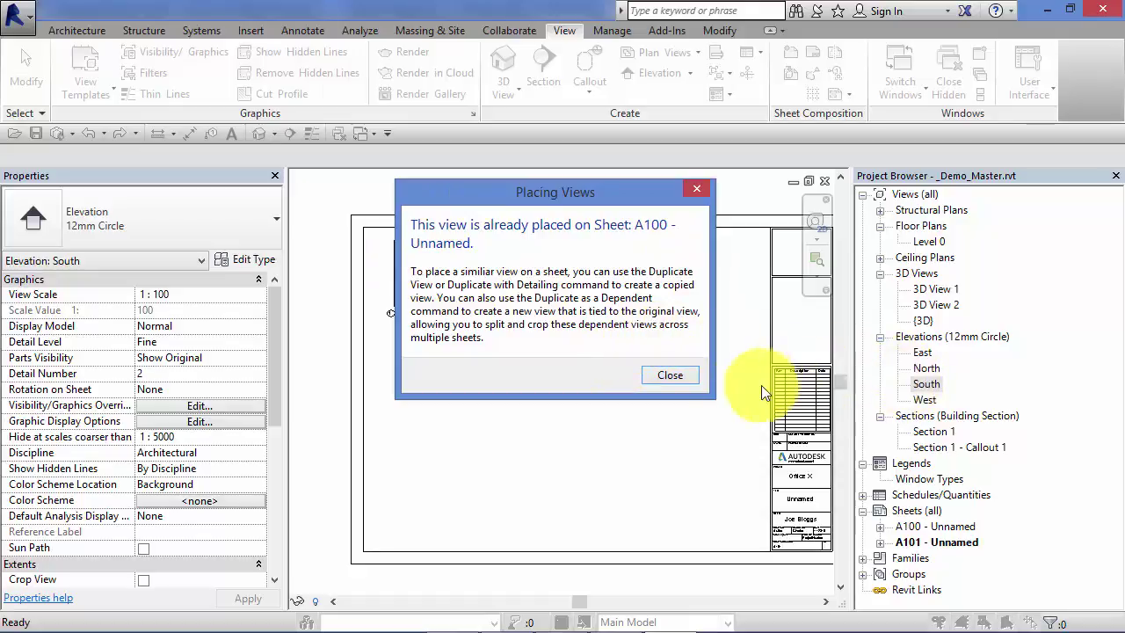
- Dismiss the Placing Views warning and duplicate the South elevation view
click(677, 373)
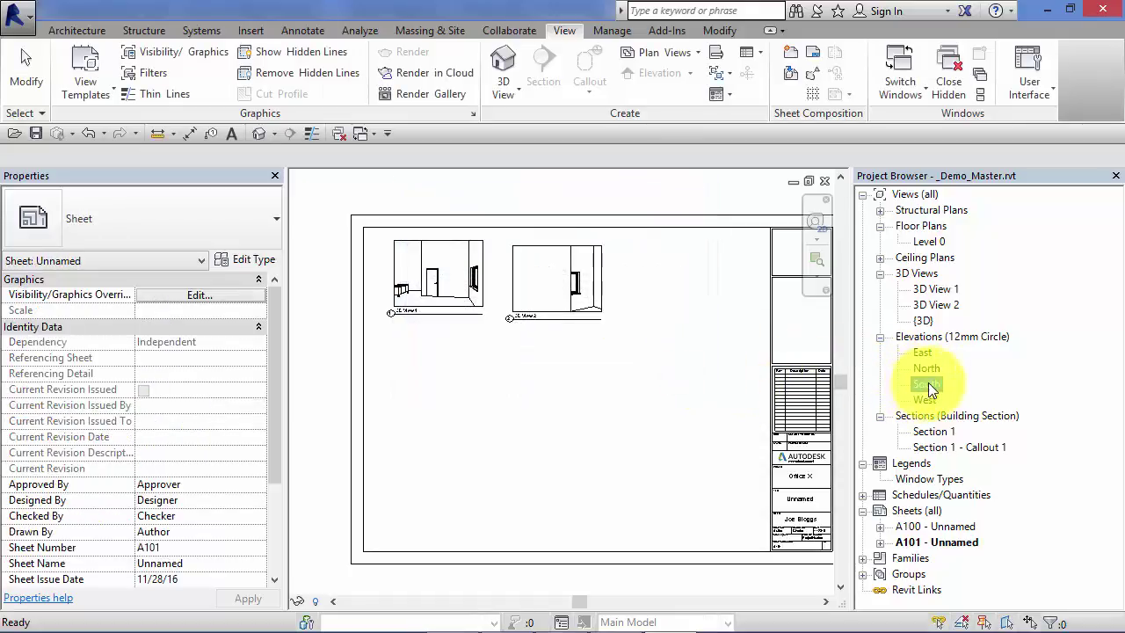
right_click(926, 385)
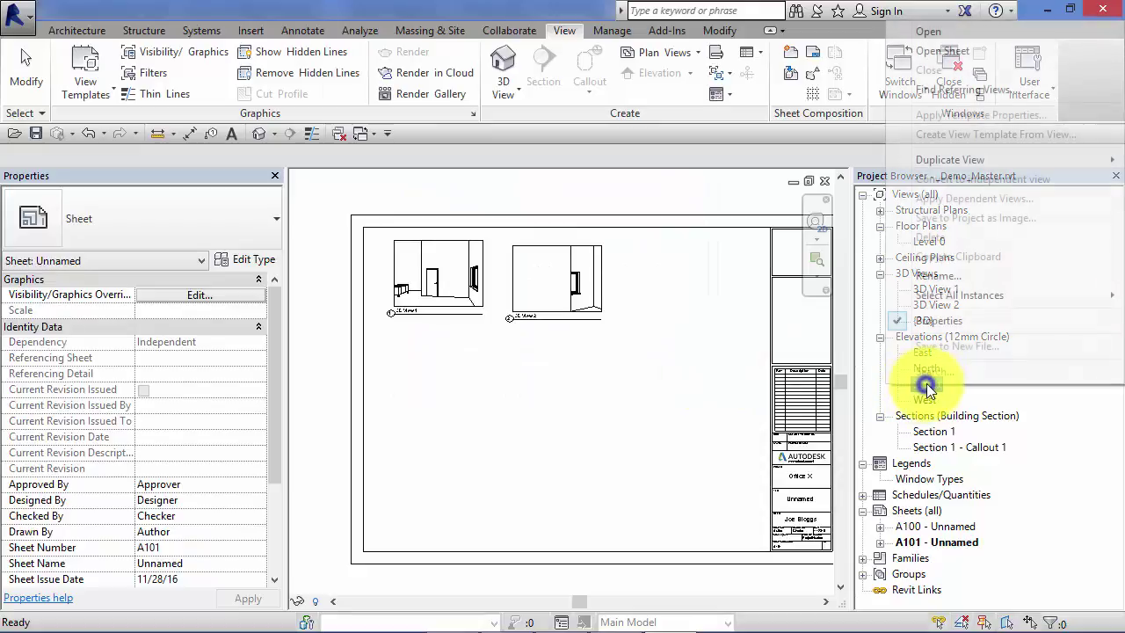
click(955, 165)
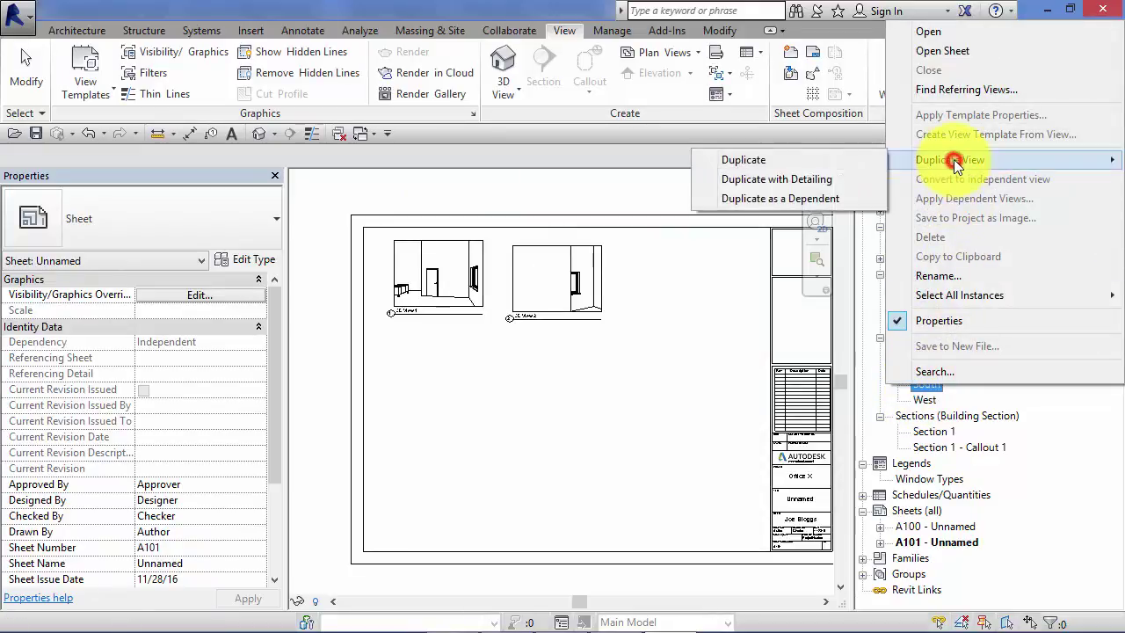
click(749, 197)
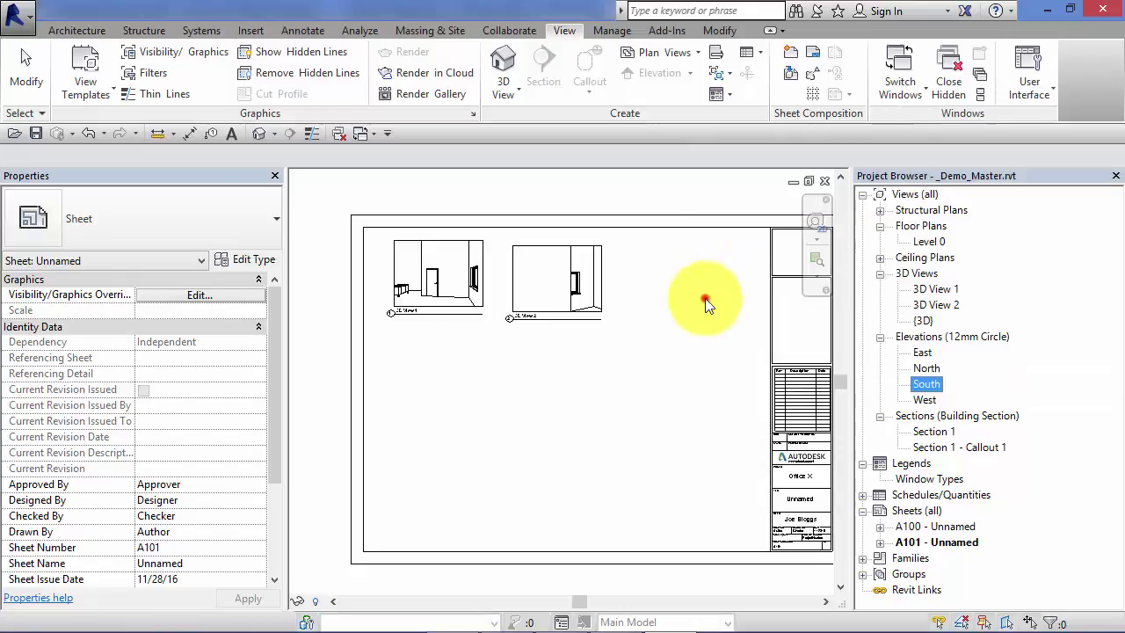
- Drag the North elevation onto sheet A101 and place it below the two 3D views
click(928, 369)
drag(929, 370, 545, 406)
click(567, 396)
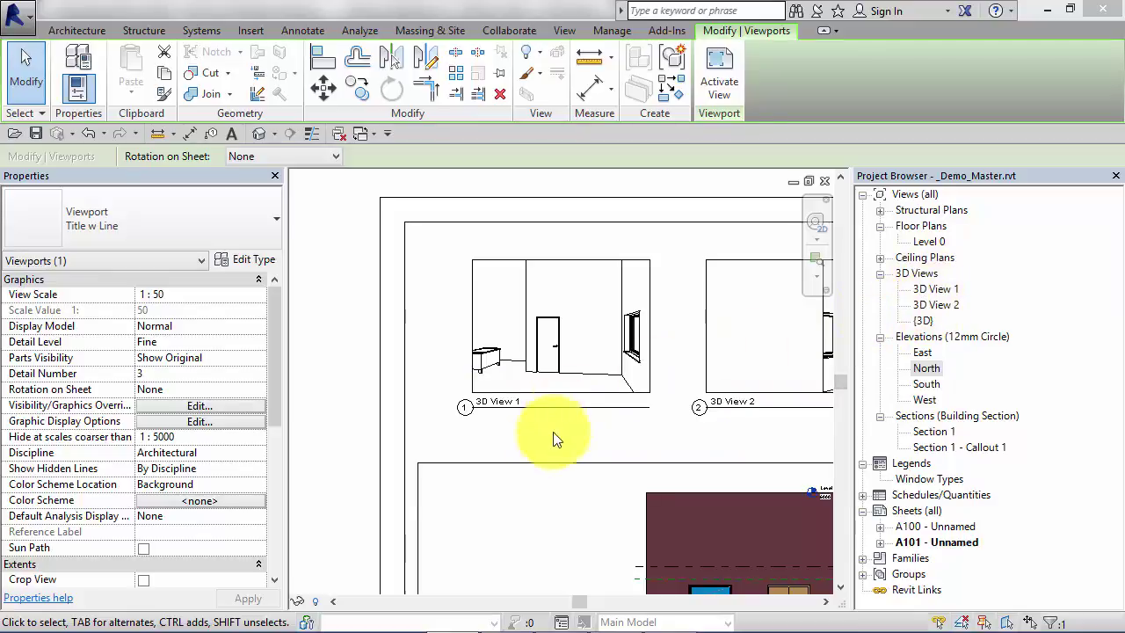
middle_drag(578, 444, 572, 326)
scroll(477, 452, up, 3)
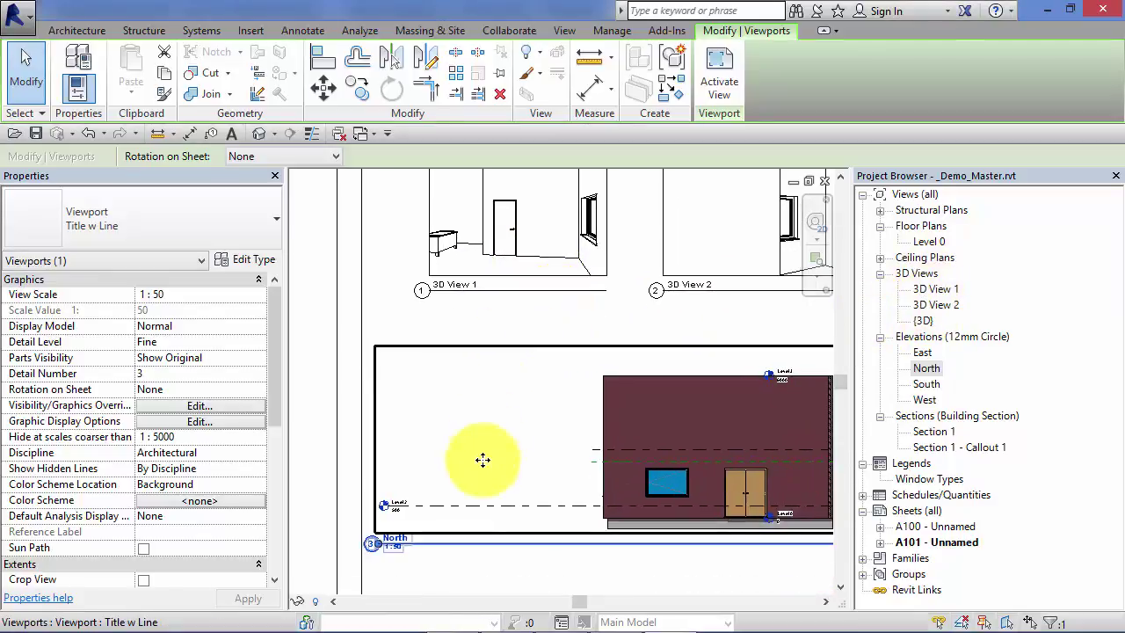
- Nudge the 3D View 1 viewport slightly left into position on sheet A101
scroll(482, 424, up, 3)
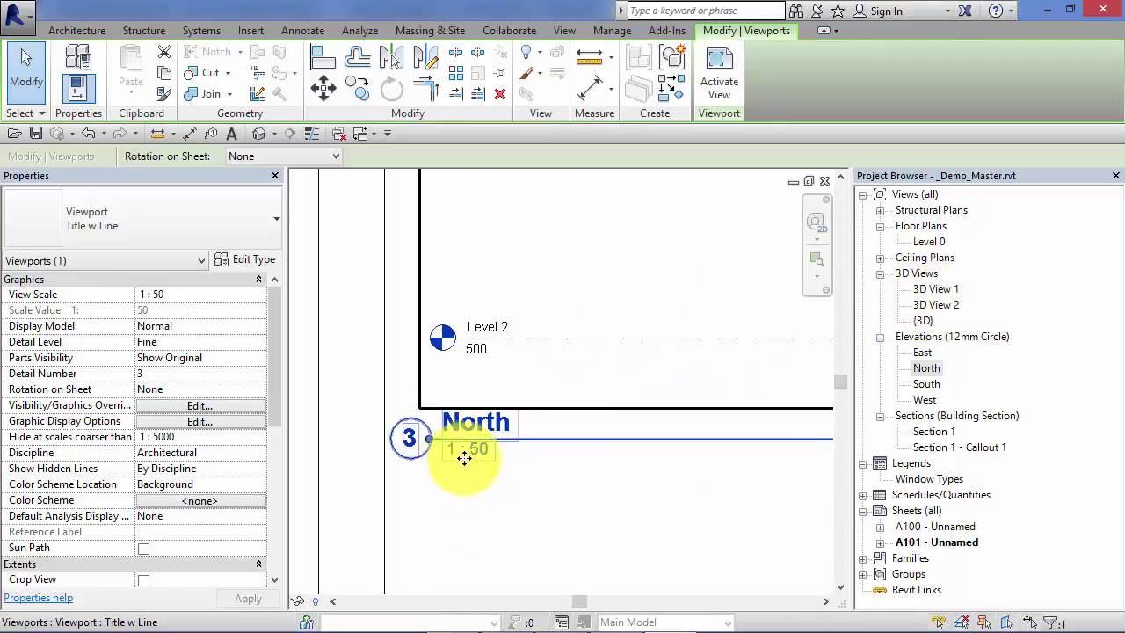
scroll(515, 490, down, 5)
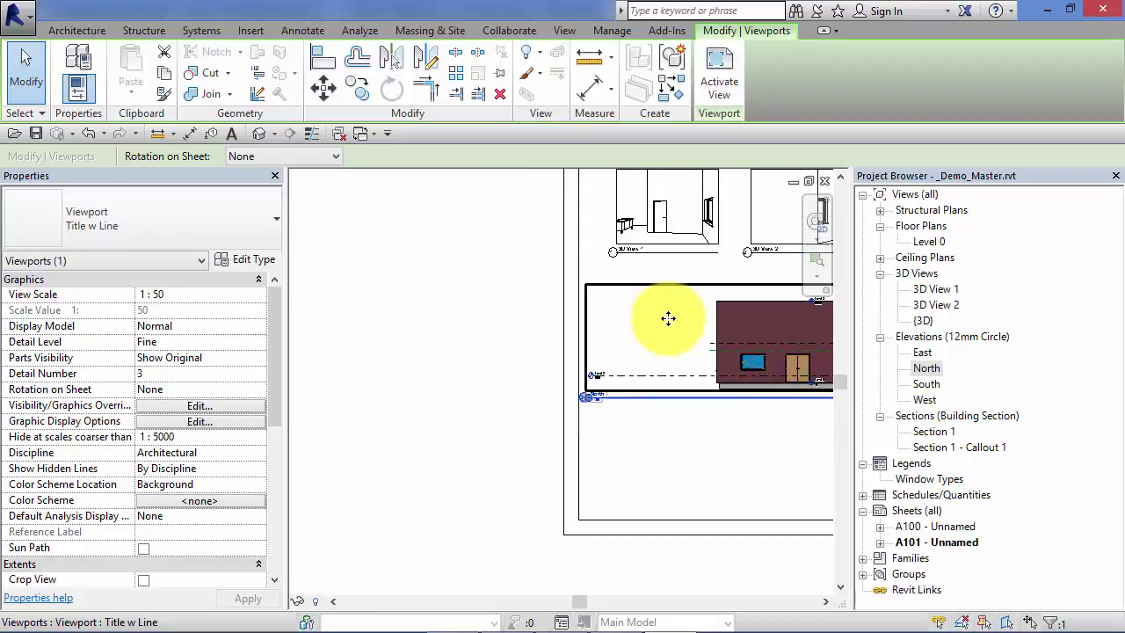
middle_drag(673, 313, 533, 468)
click(538, 374)
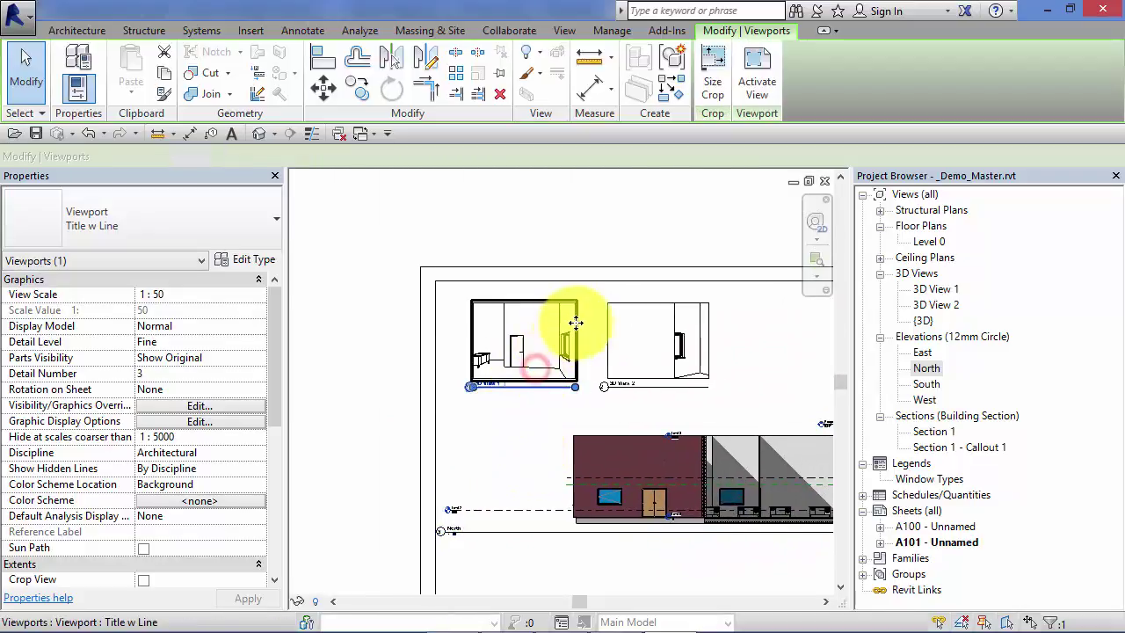
mouse_move(574, 327)
mouse_down()
mouse_move(545, 364)
mouse_move(560, 384)
mouse_move(566, 334)
mouse_up()
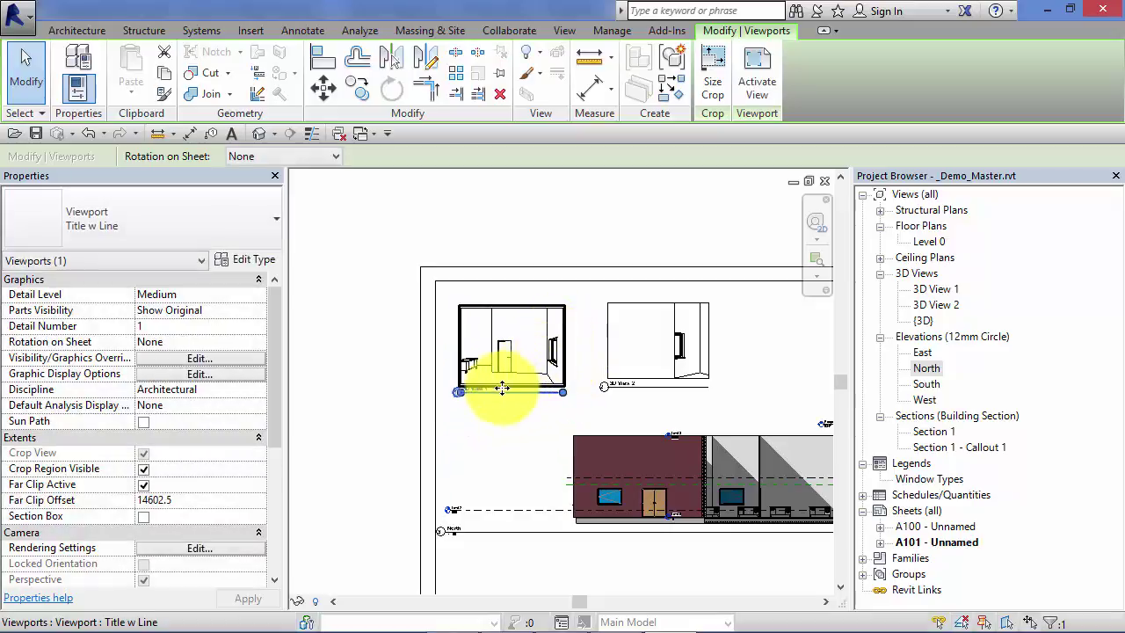
scroll(502, 380, up, 4)
drag(620, 349, 629, 322)
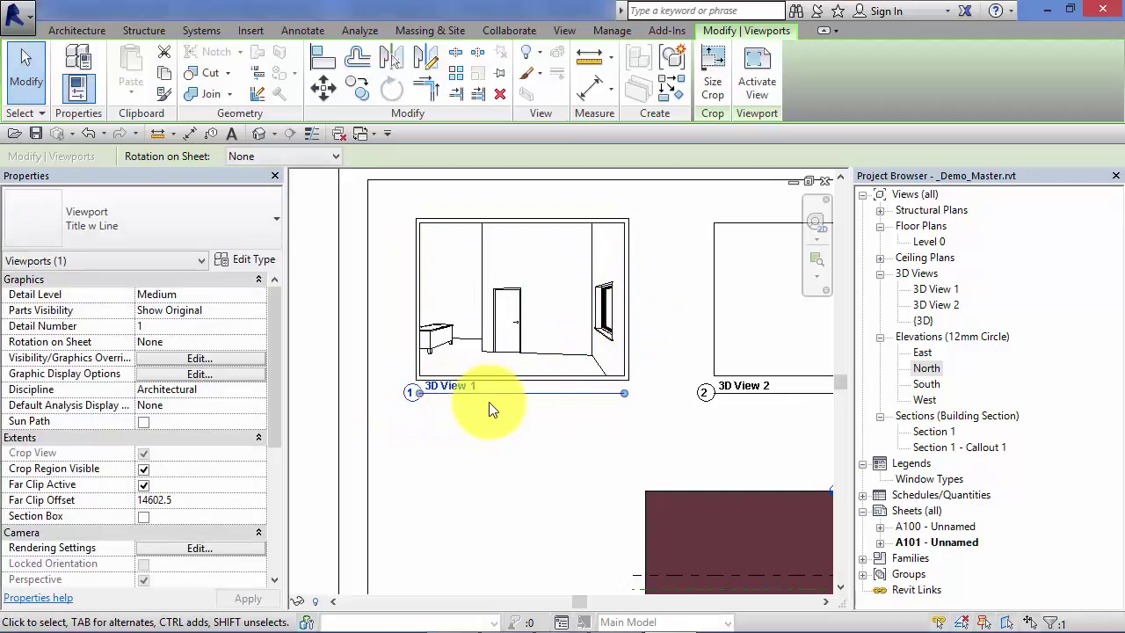
- Select 3D View 1 by its title and drag the title lower beneath the view
click(523, 421)
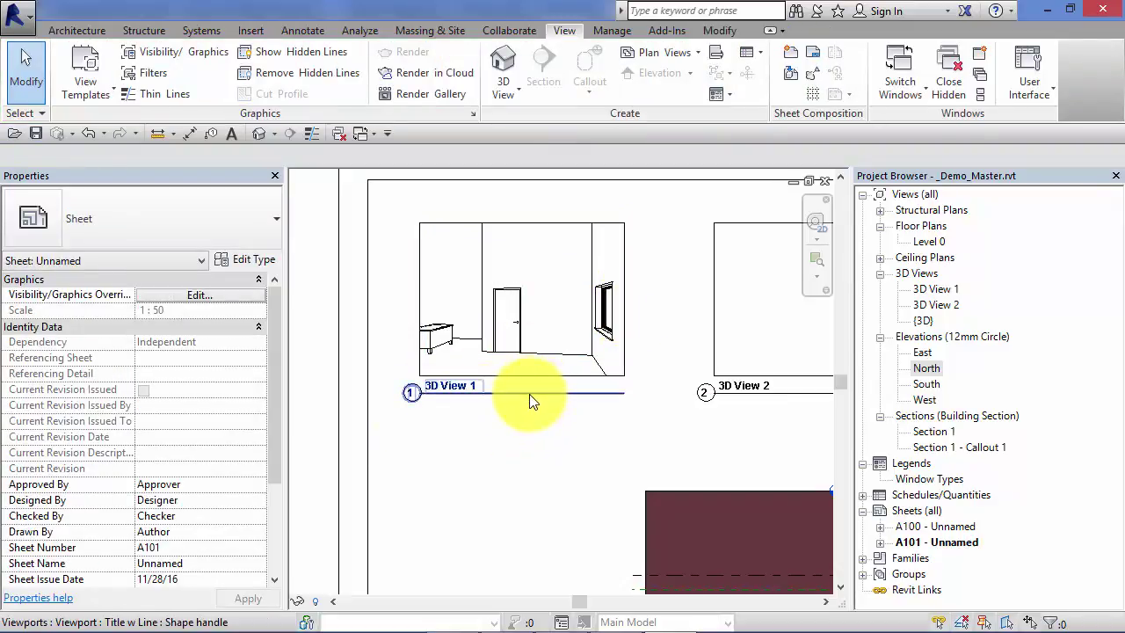
click(529, 394)
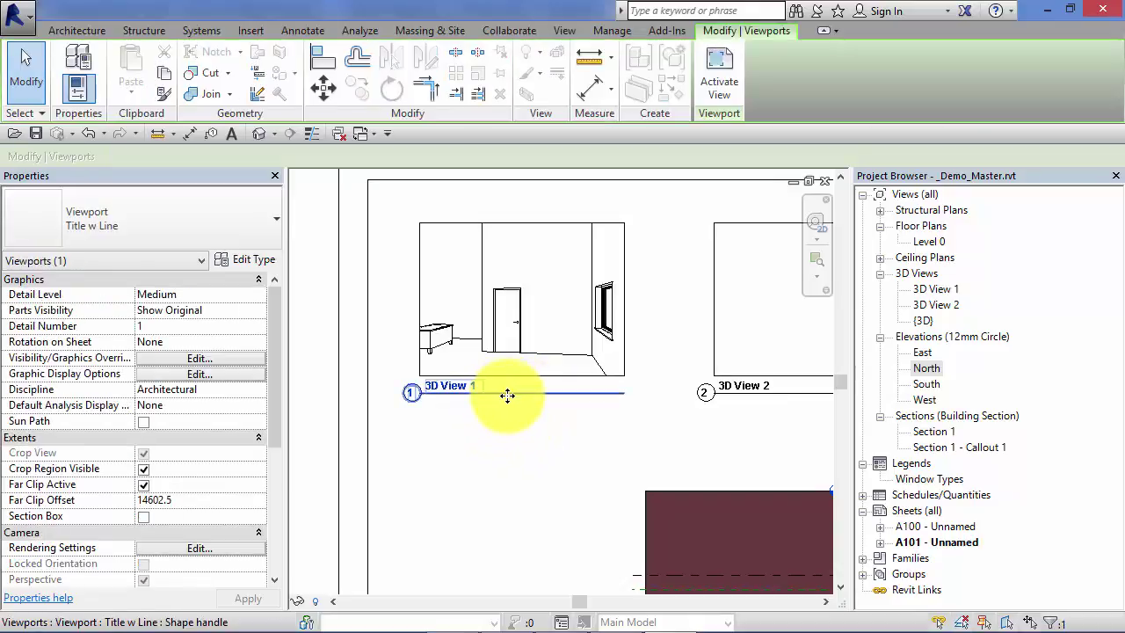
mouse_move(510, 393)
mouse_down()
mouse_move(493, 433)
mouse_move(545, 475)
mouse_move(597, 447)
mouse_move(568, 424)
mouse_move(510, 415)
mouse_up()
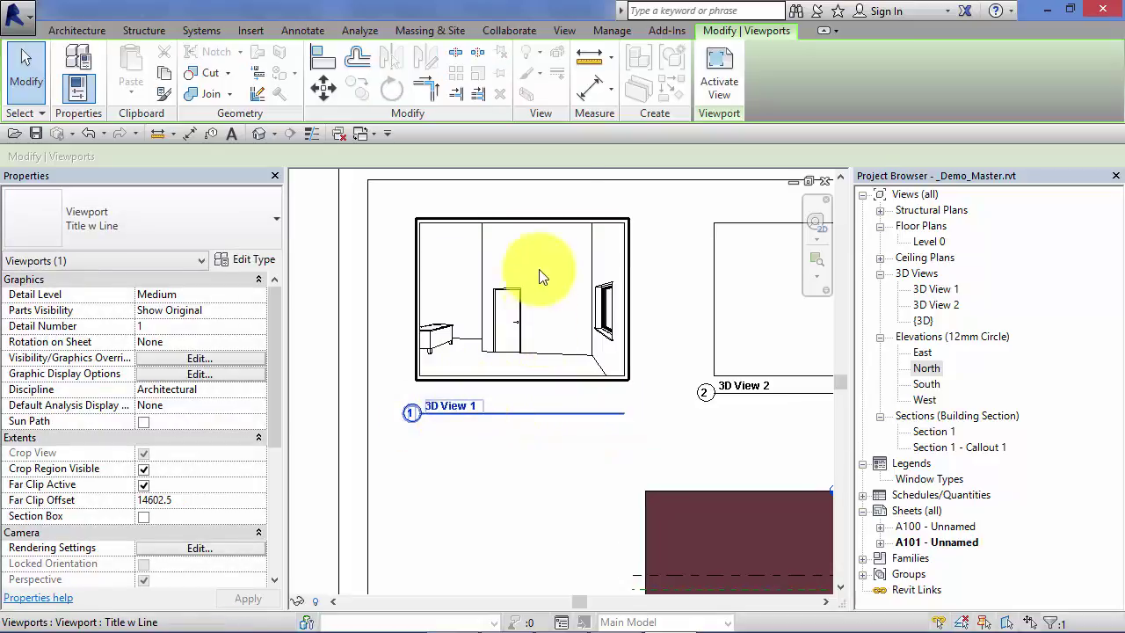
- Drag the 3D View 1 title line's end grip left so it ends just past the label
click(535, 202)
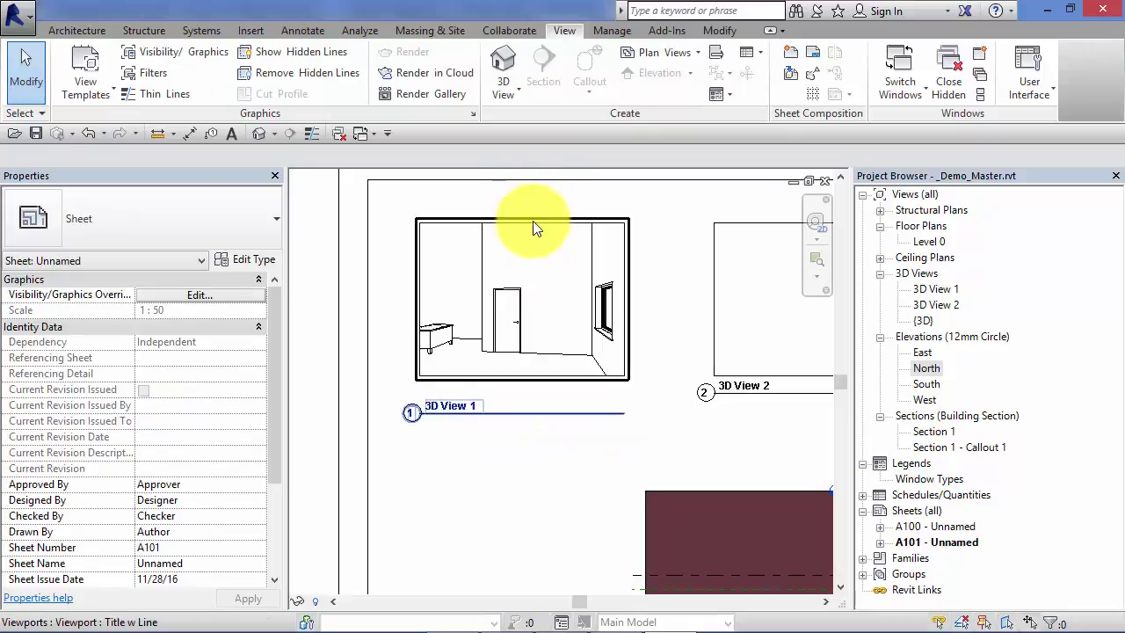
click(533, 220)
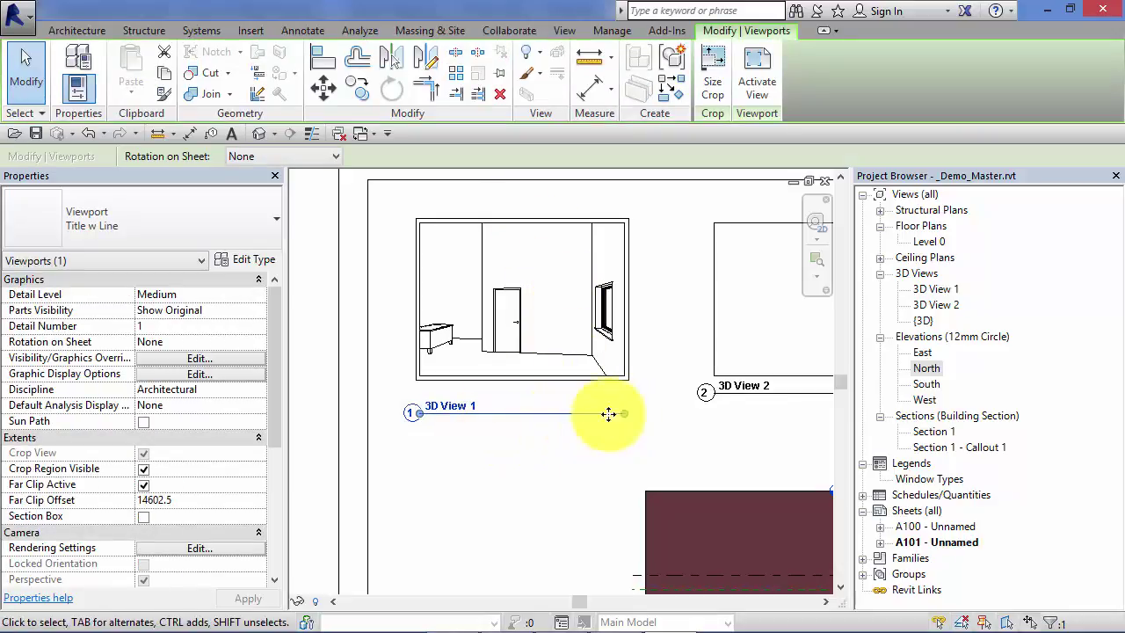
drag(622, 414, 559, 414)
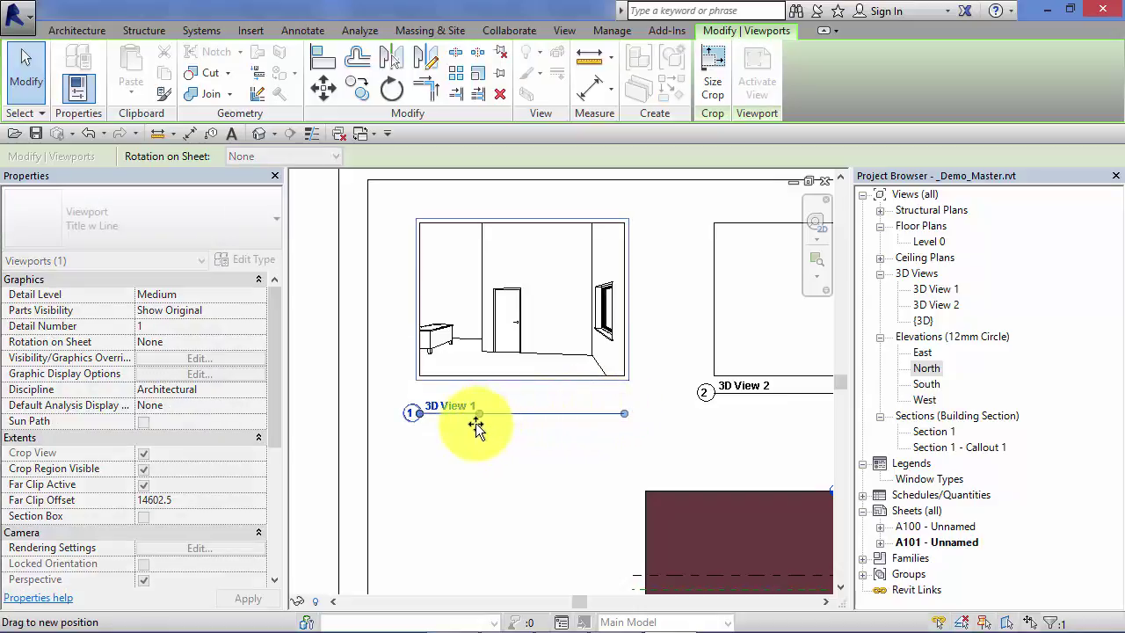
drag(476, 427, 477, 427)
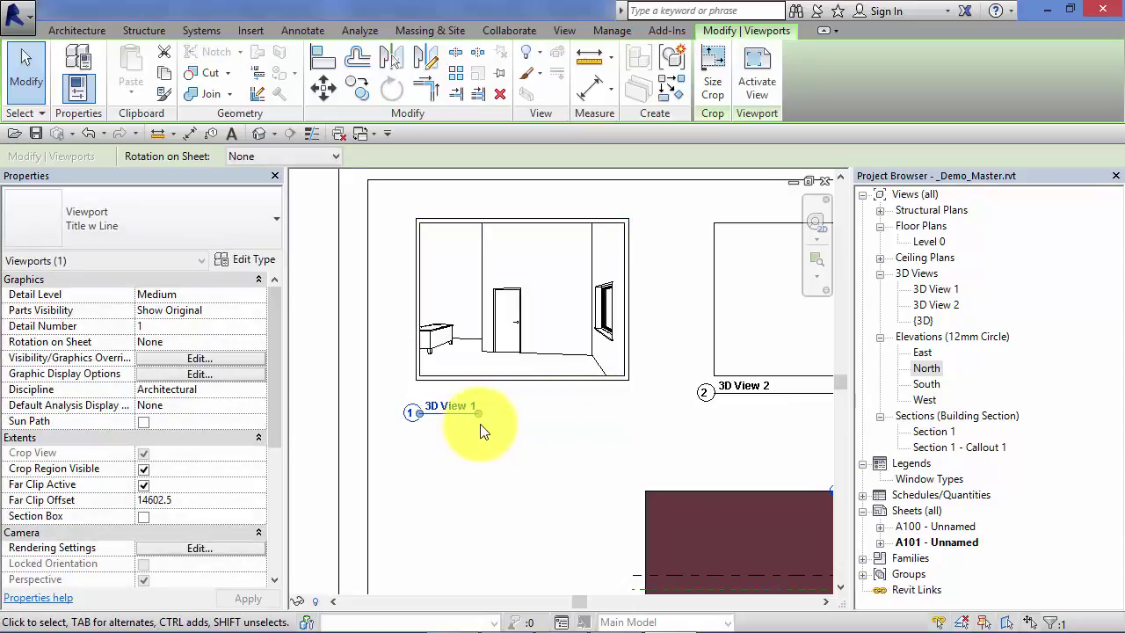
click(492, 466)
scroll(582, 409, up, 2)
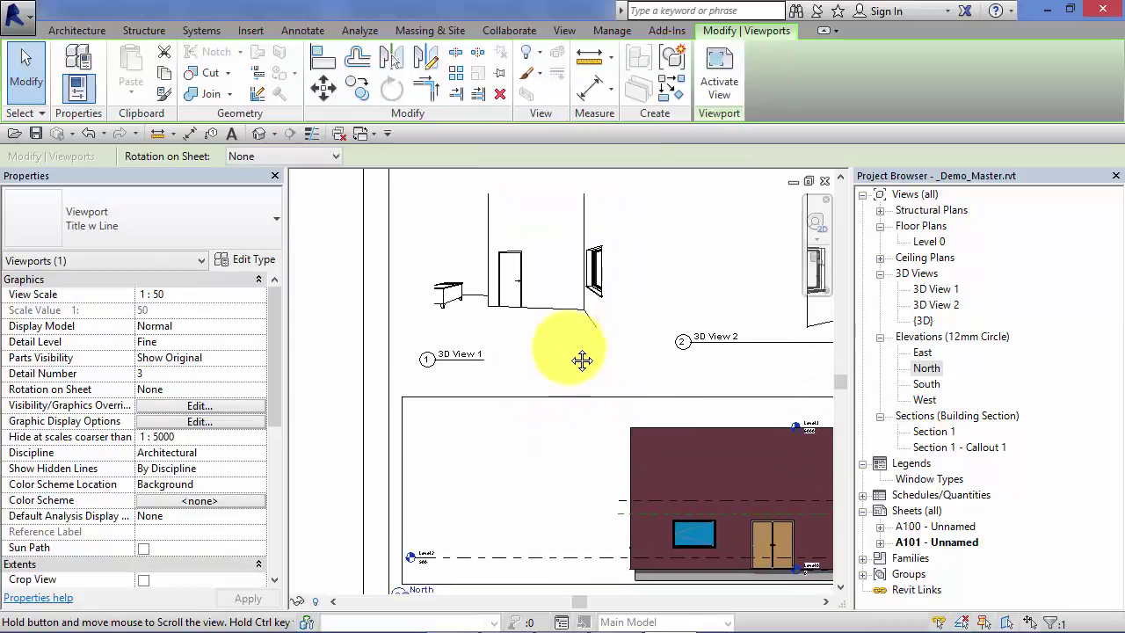
scroll(565, 409, down, 2)
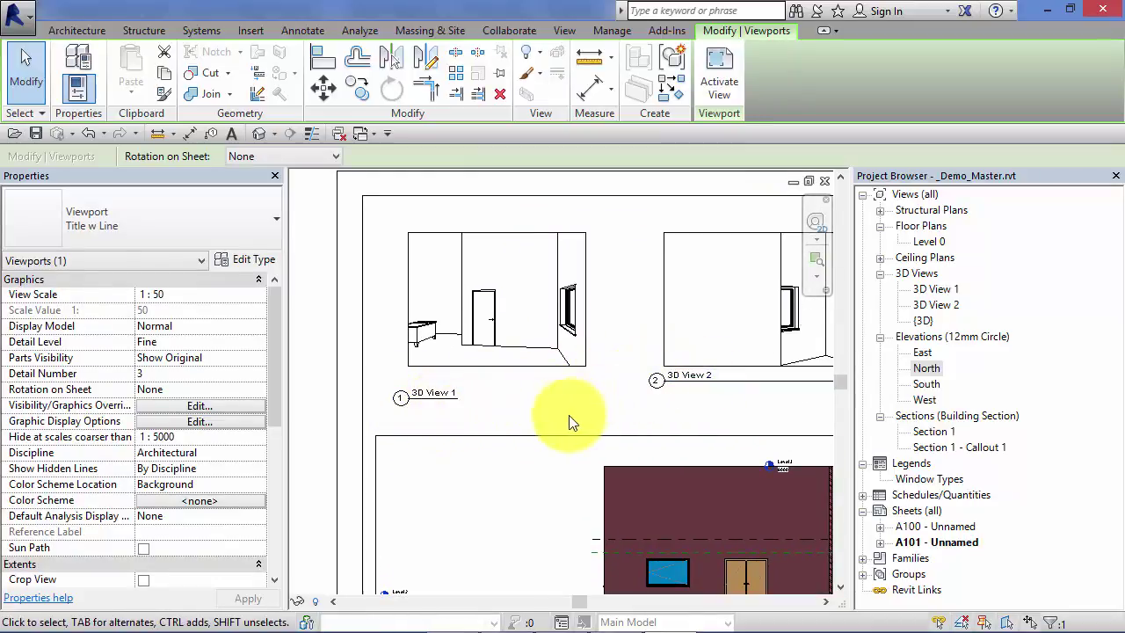
middle_drag(569, 415, 563, 372)
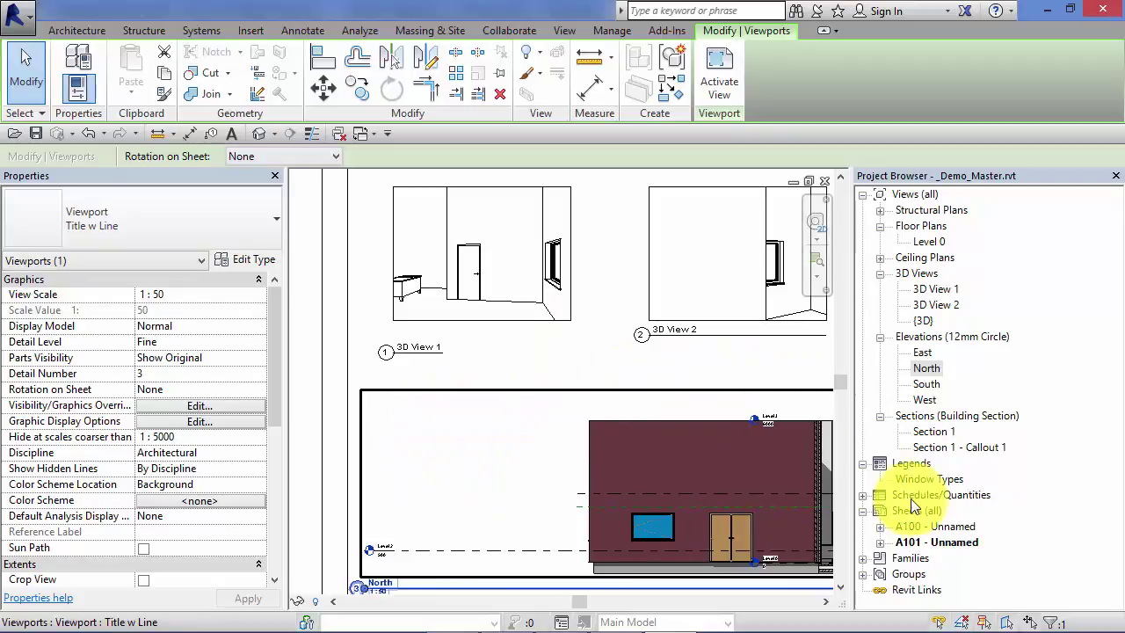
- Open sheet A100 and delete the small elevation viewport below the floor plan
double_click(934, 525)
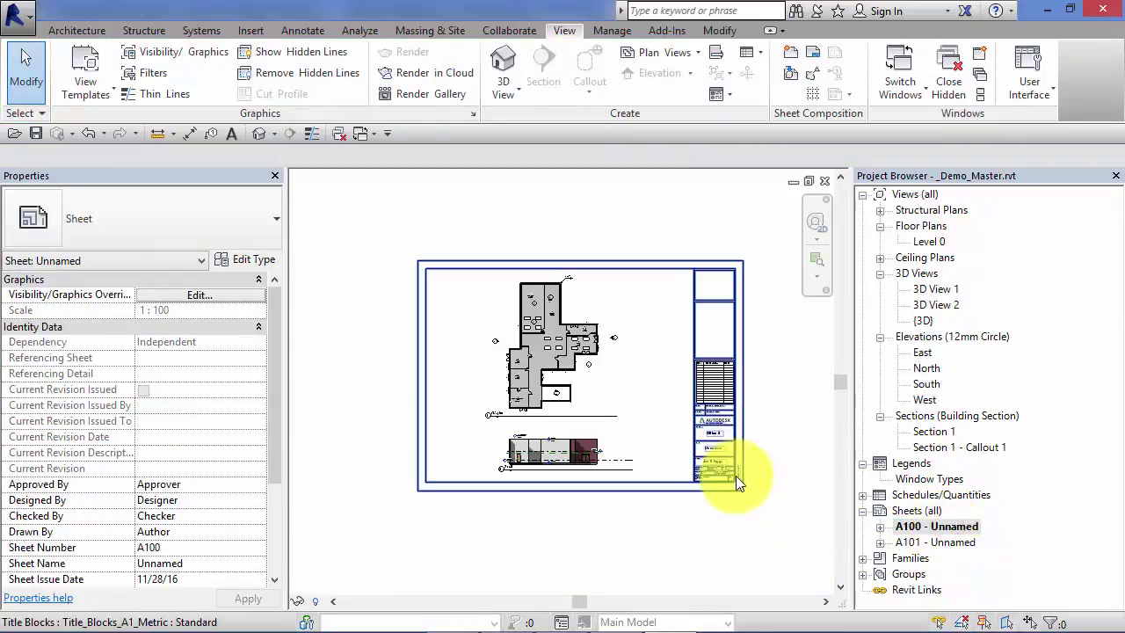
scroll(622, 460, up, 3)
middle_drag(647, 481, 675, 508)
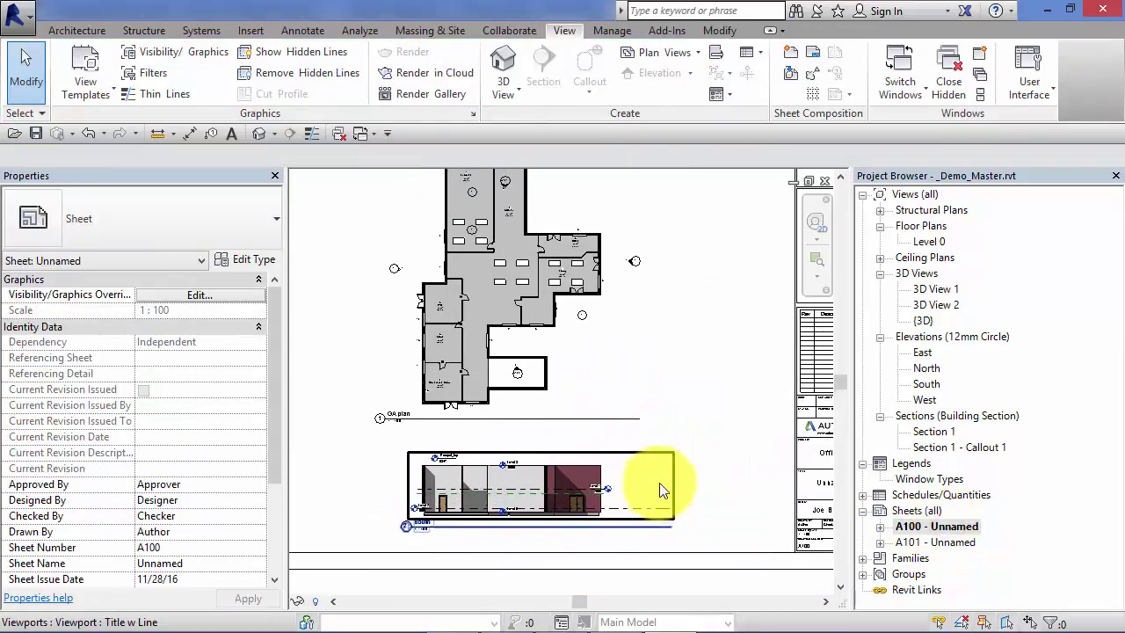
click(671, 484)
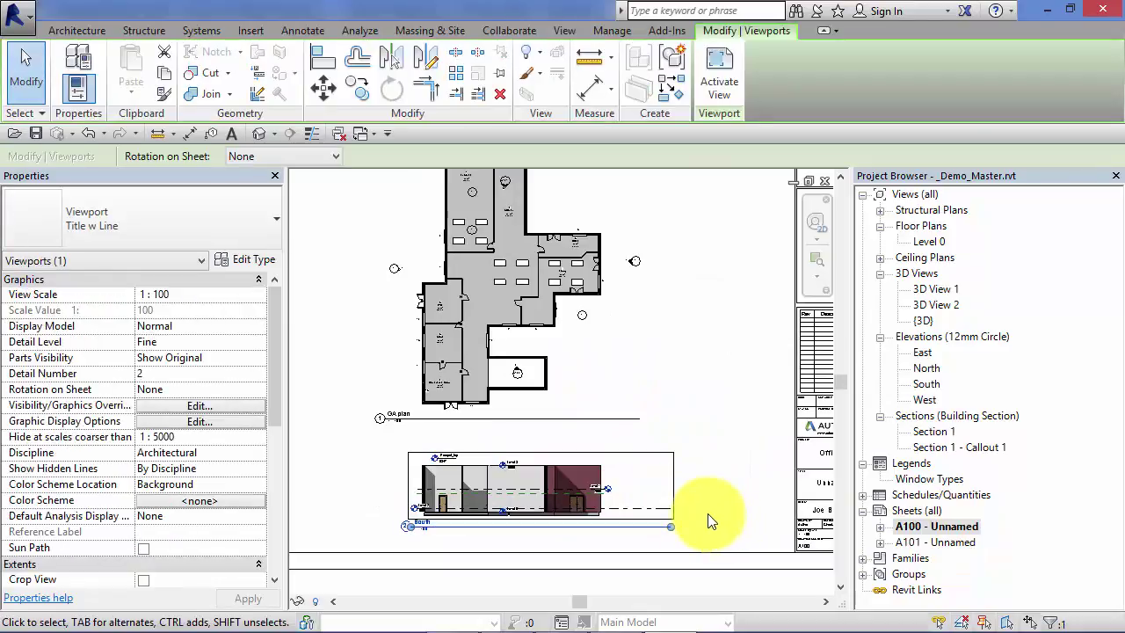
key(Delete)
- Move the floor plan viewport down on sheet A100 and recentre the view on it
scroll(651, 409, up, 1)
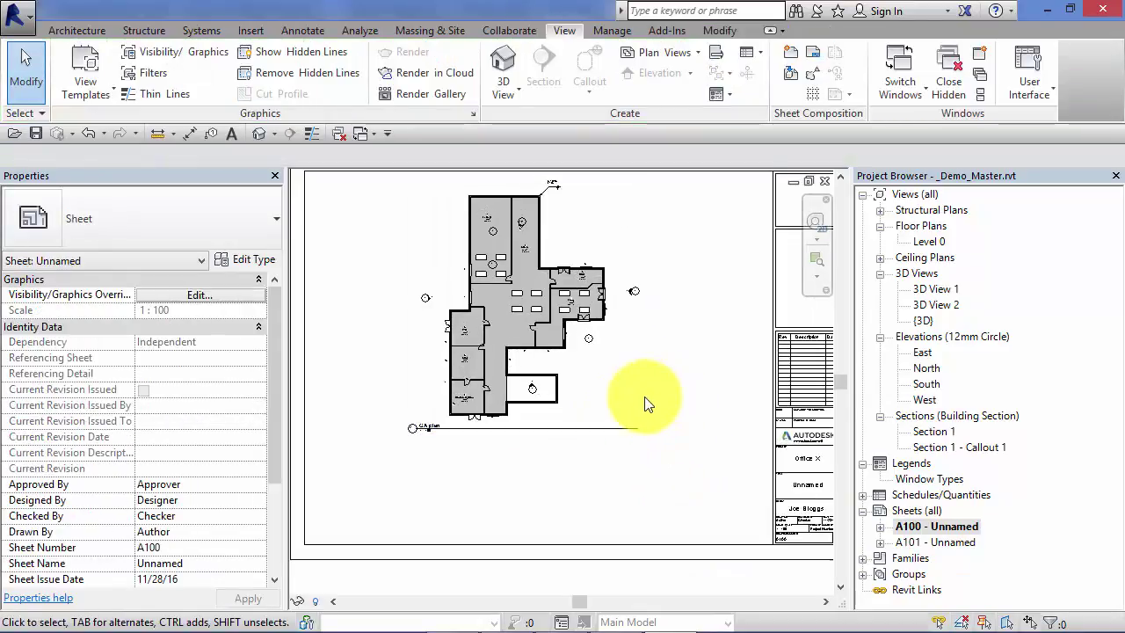
click(643, 395)
drag(643, 362, 656, 414)
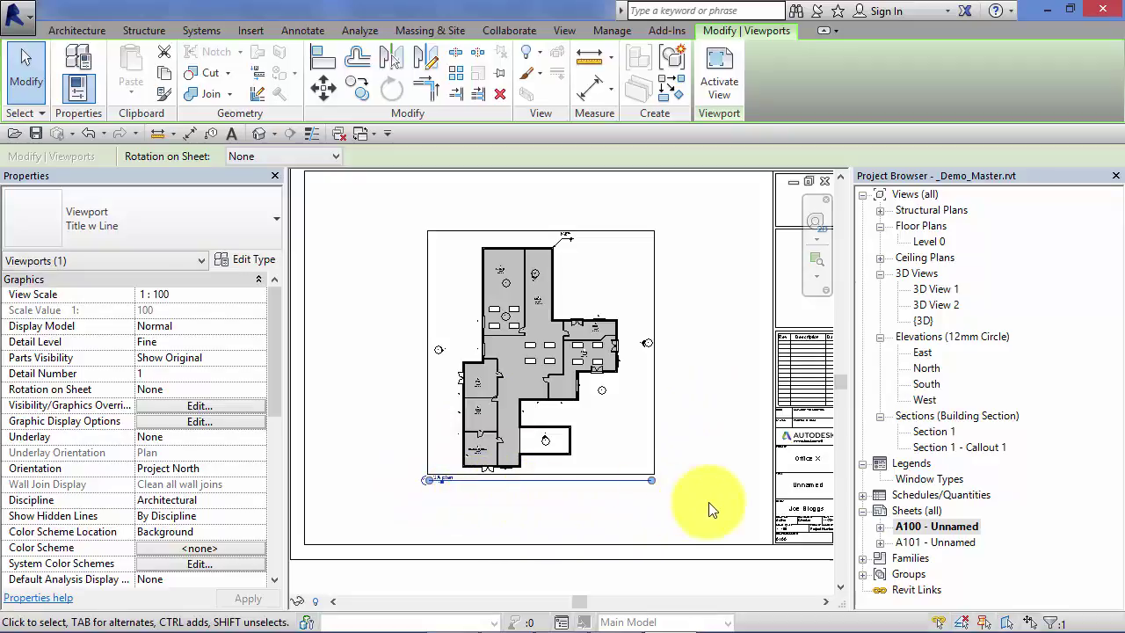
scroll(668, 461, up, 3)
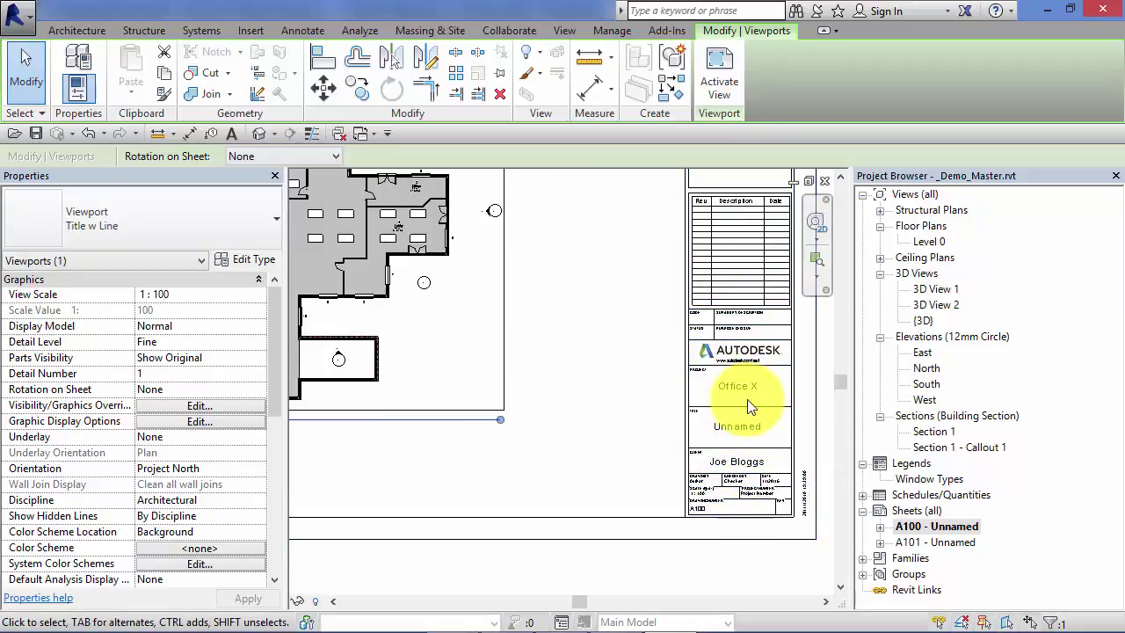
scroll(750, 407, down, 3)
middle_drag(753, 414, 628, 472)
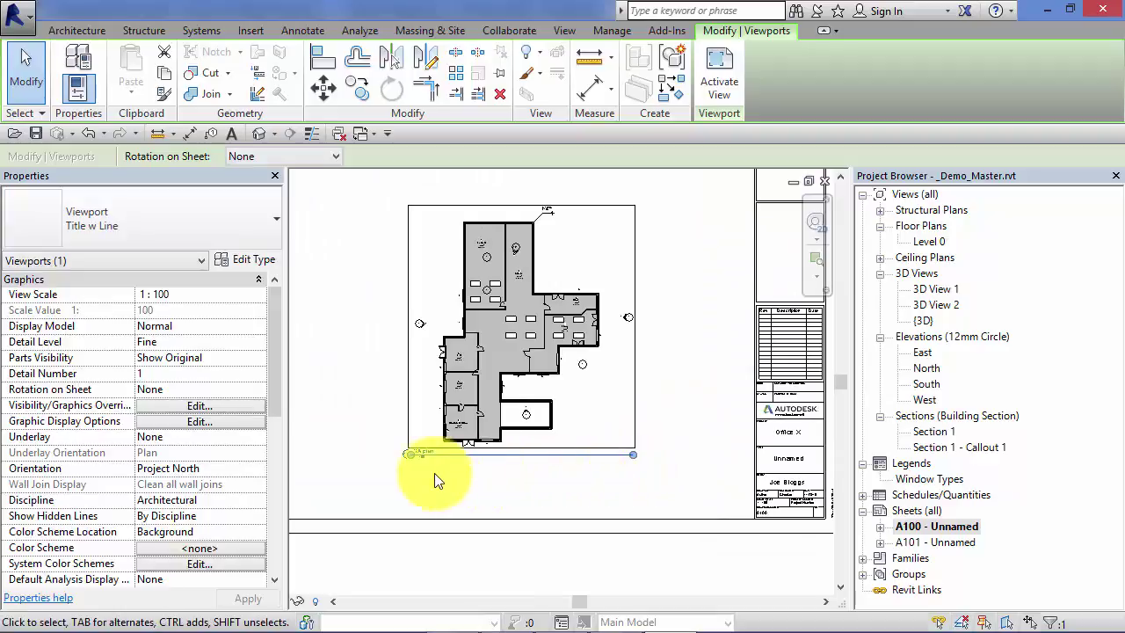
middle_drag(493, 471, 508, 502)
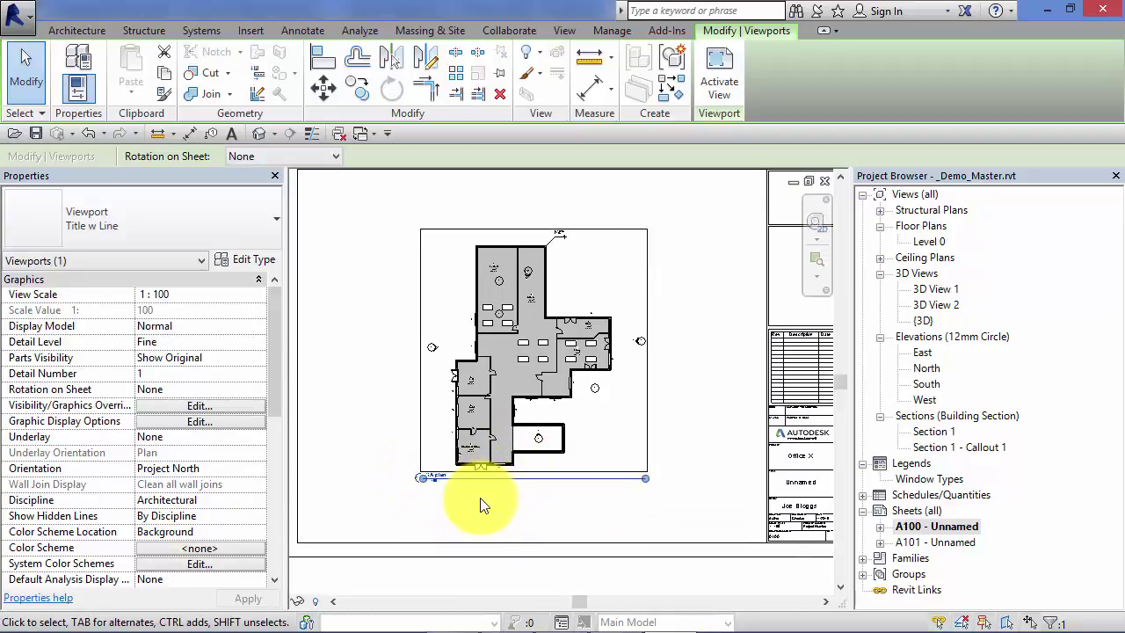
click(337, 368)
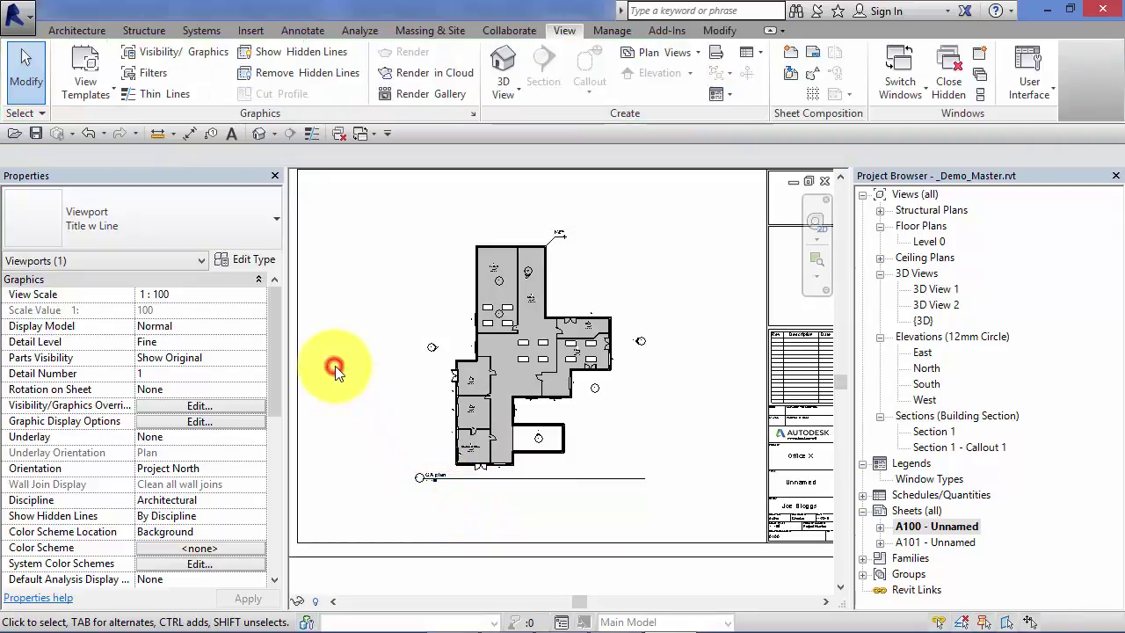
- In VG overrides for sheet A100, uncheck View Titles under Annotation Categories
key(v)
key(g)
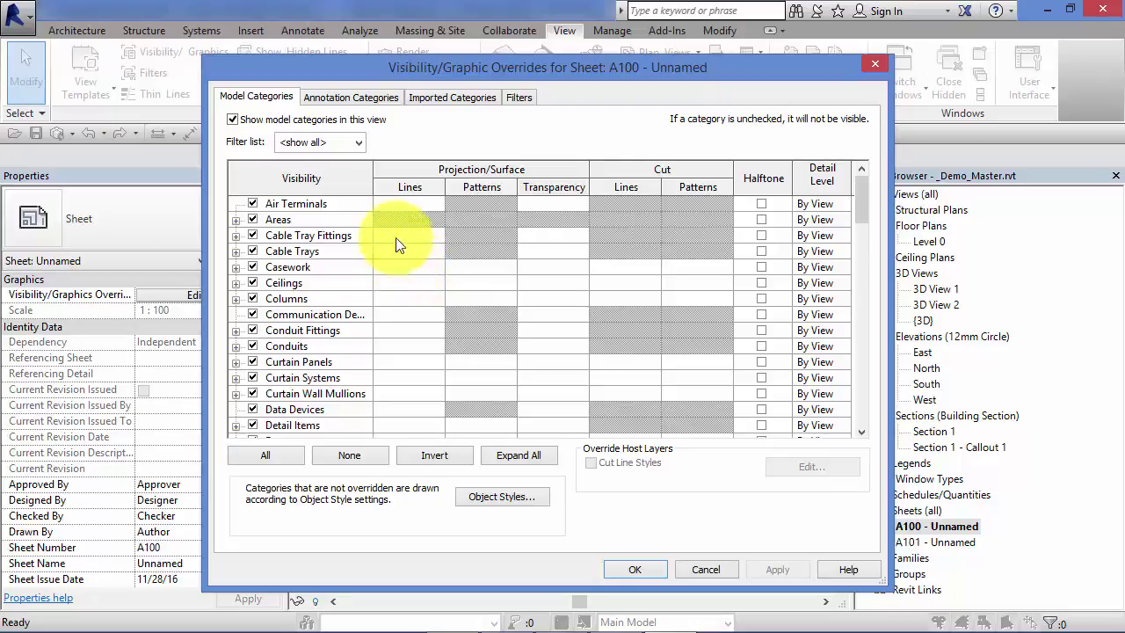
click(331, 96)
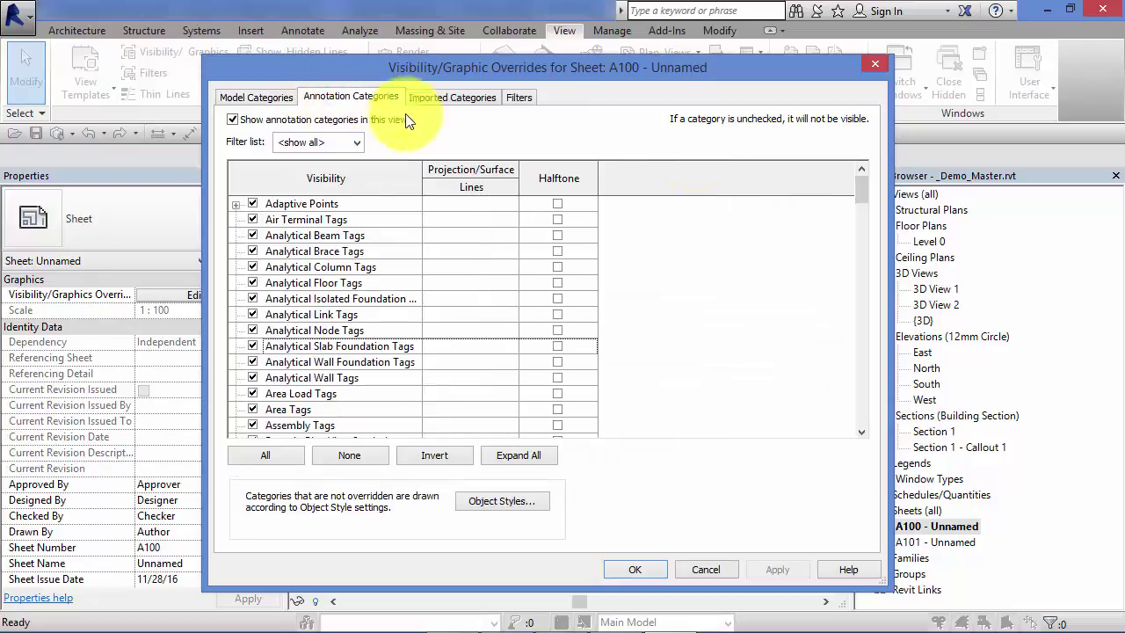
drag(861, 193, 848, 429)
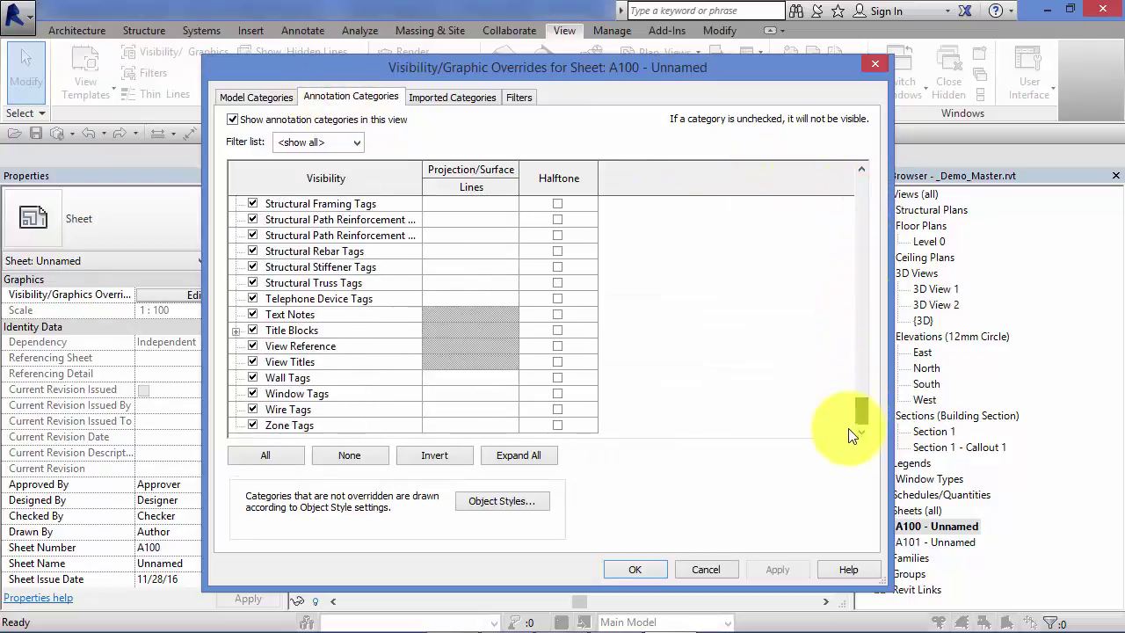
click(254, 361)
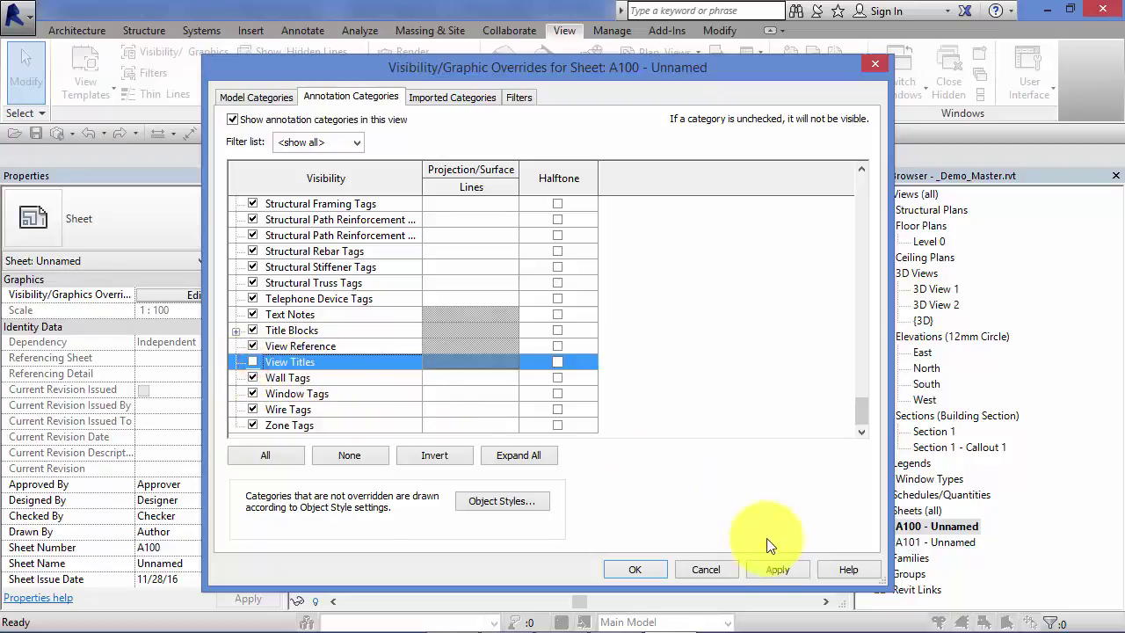
click(652, 567)
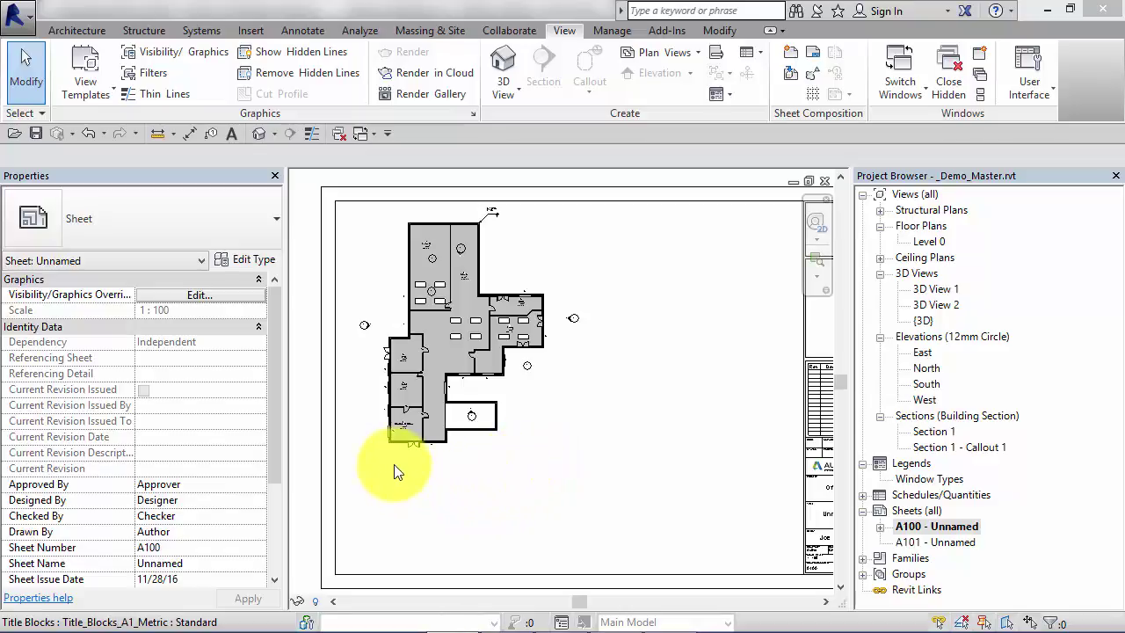
- Drag the South elevation onto sheet A100 and place it beneath the Level 0 floor plan
click(926, 385)
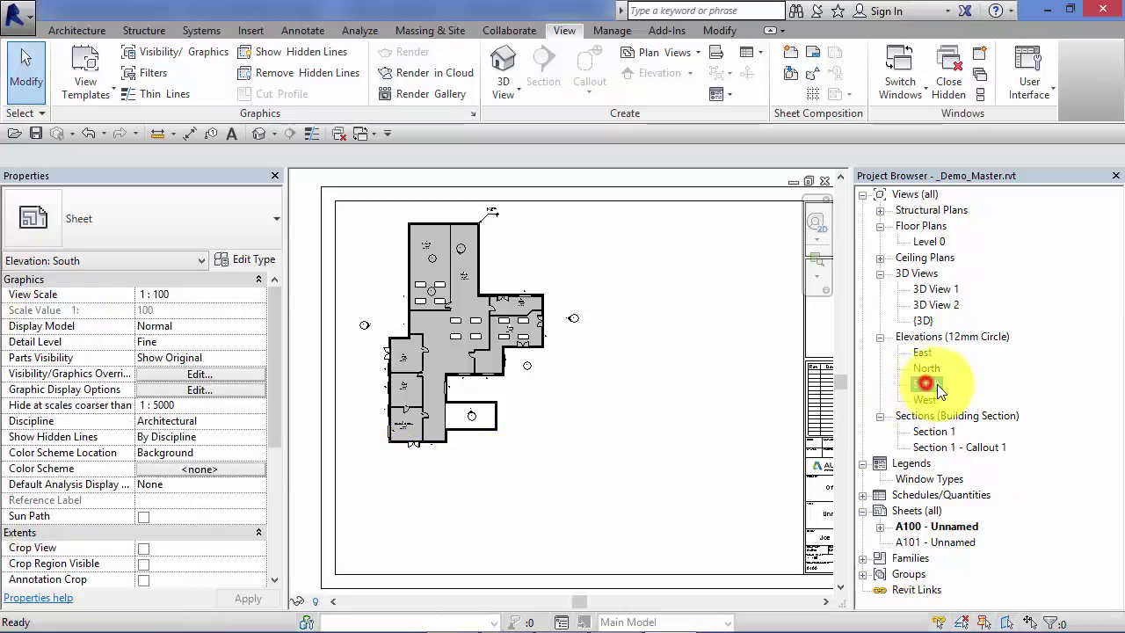
drag(577, 447, 556, 456)
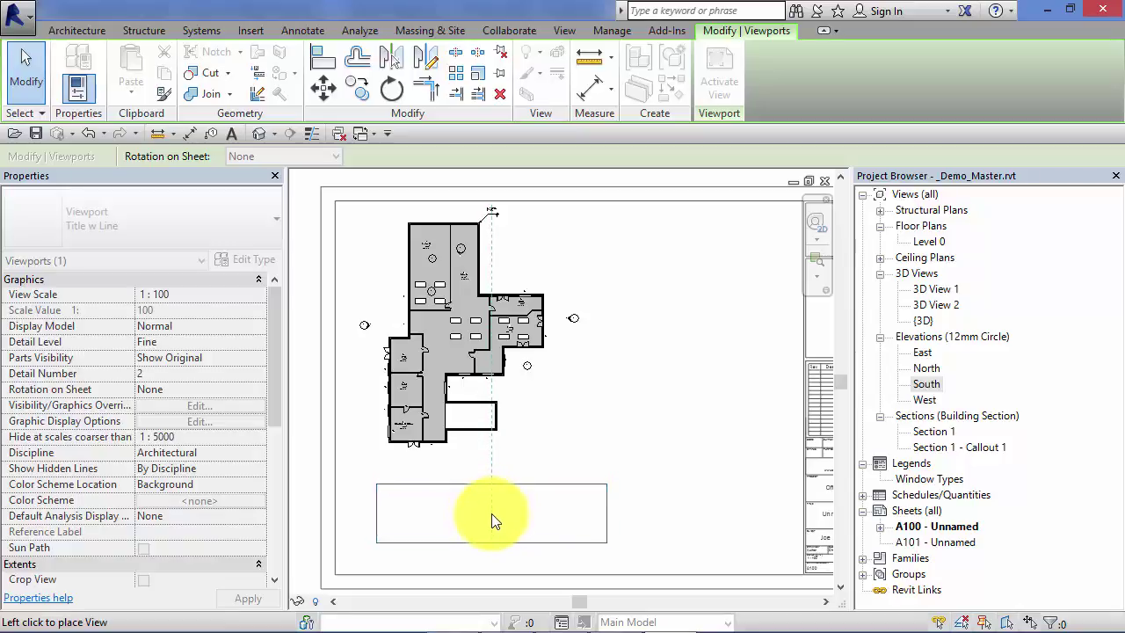
click(493, 520)
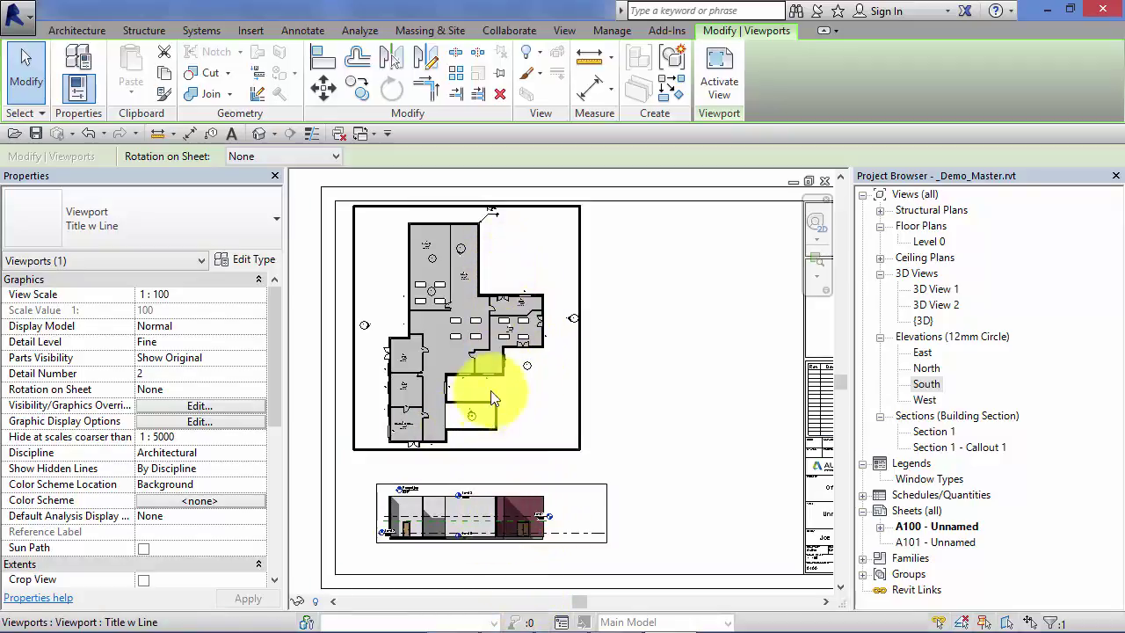
click(714, 417)
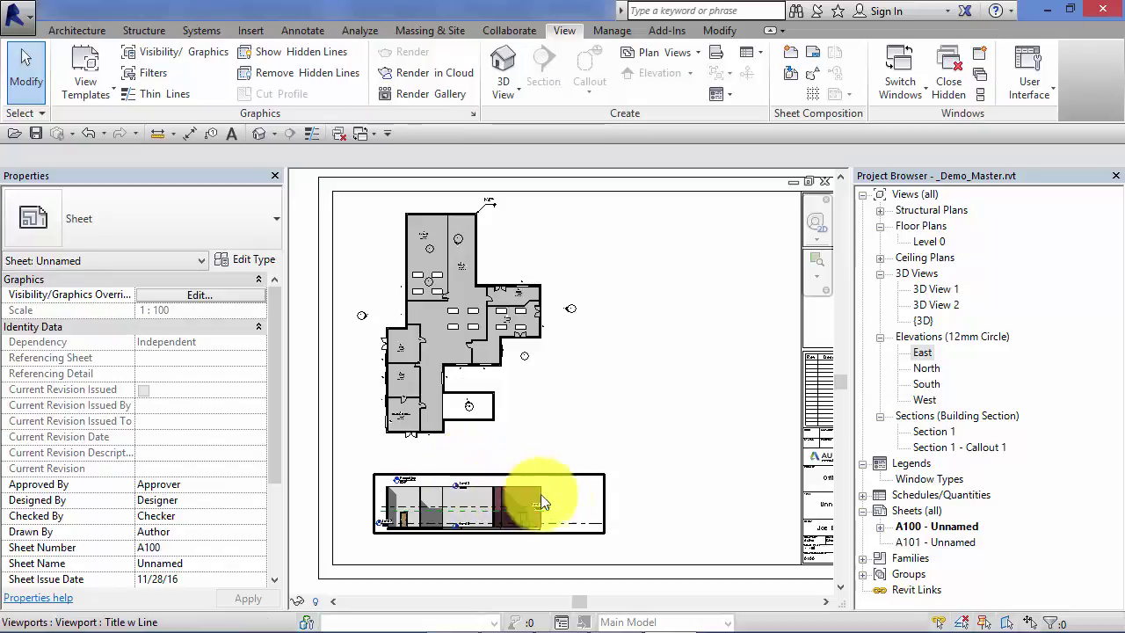
- Drop the West elevation viewport on sheet A100 just right of the South elevation
click(925, 400)
drag(929, 404, 677, 488)
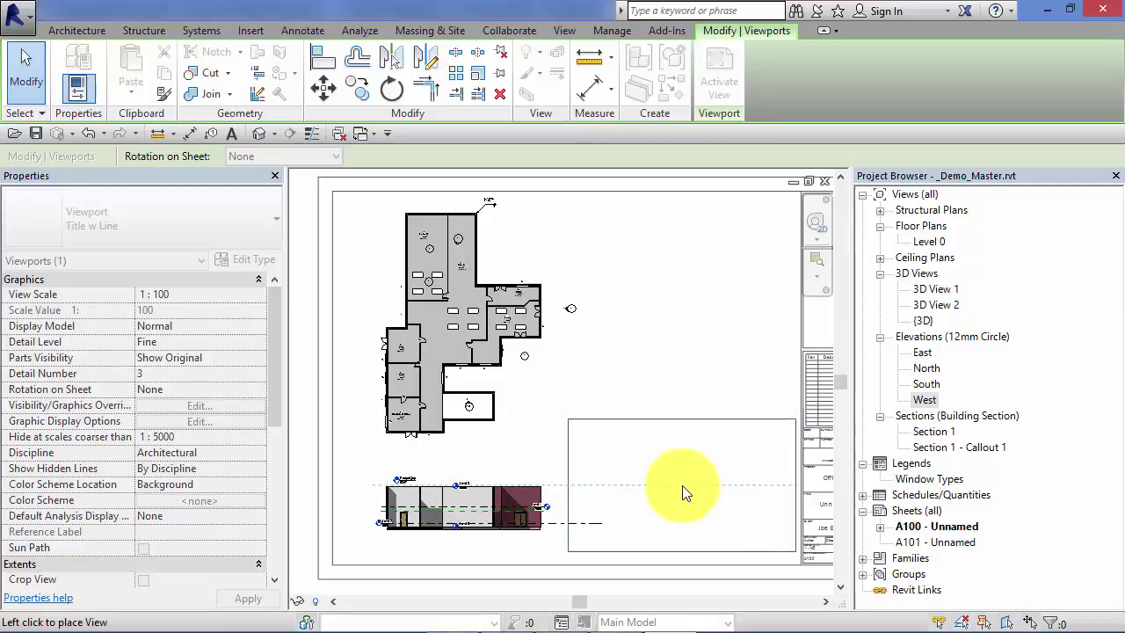
click(682, 485)
scroll(524, 464, up, 2)
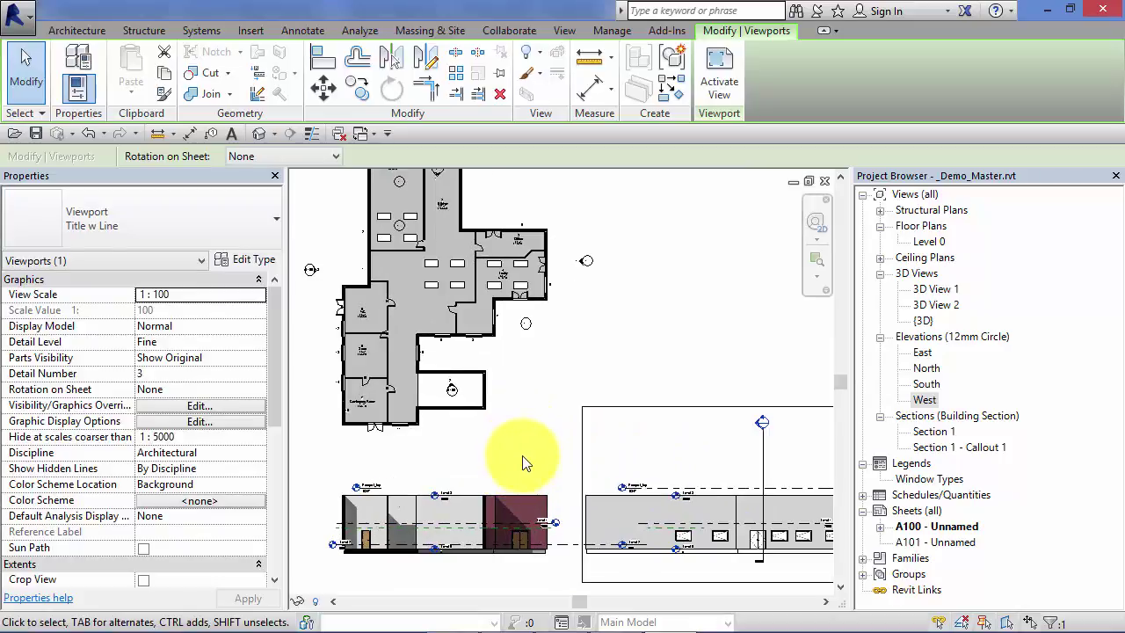
middle_drag(515, 460, 467, 375)
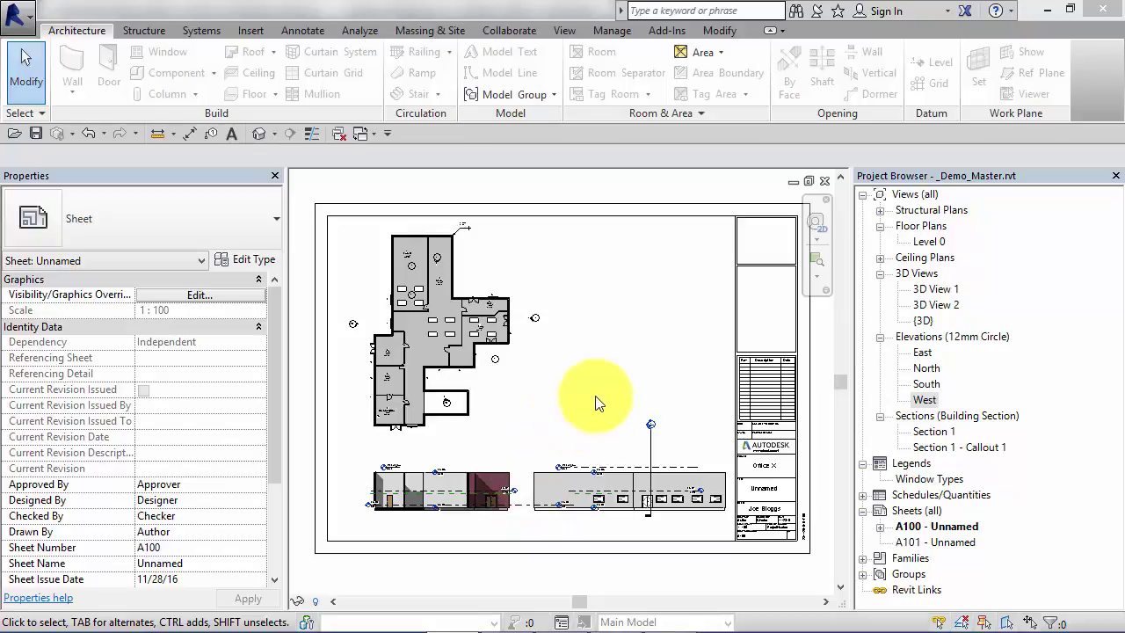
click(564, 30)
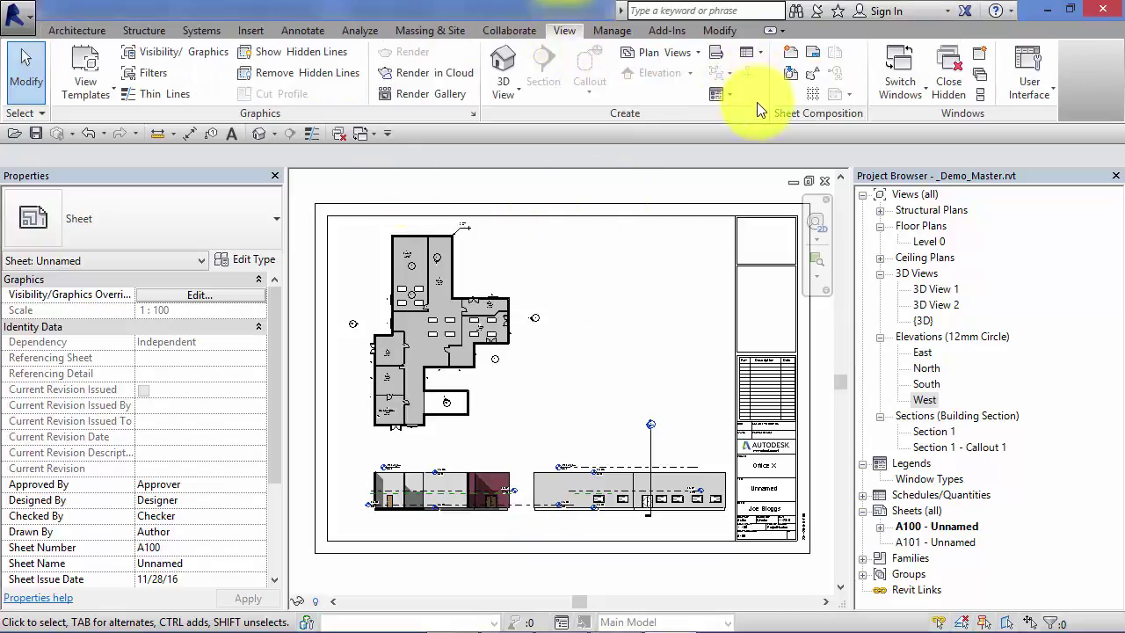
- Create Guide Grid 1 on sheet A100 with its default name, then select it to check the 25 mm spacing
click(809, 94)
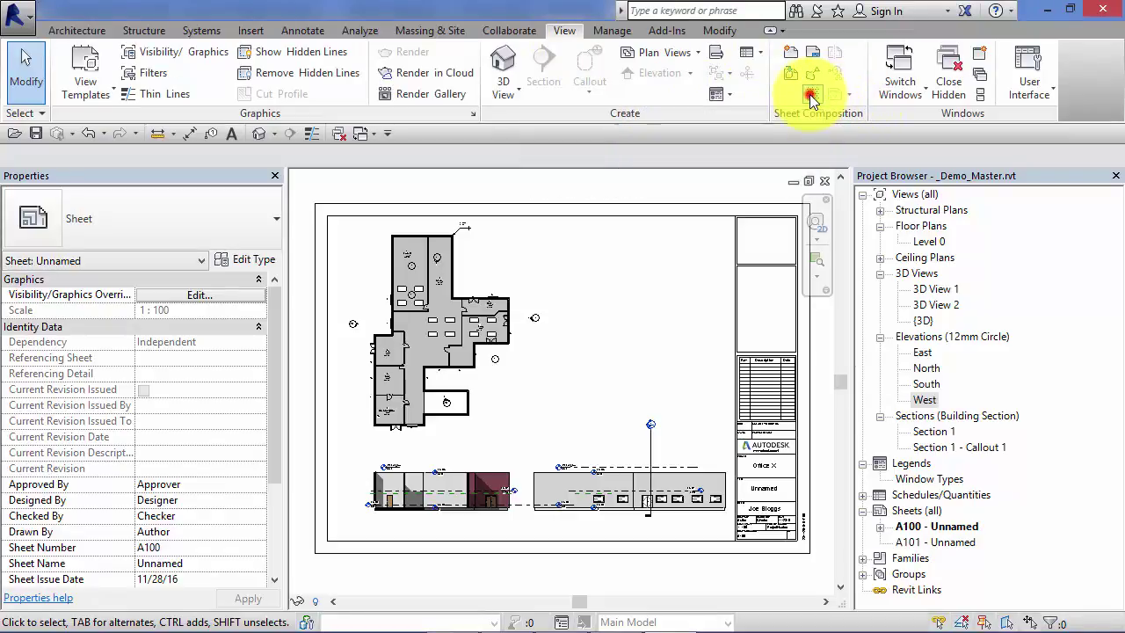
click(492, 368)
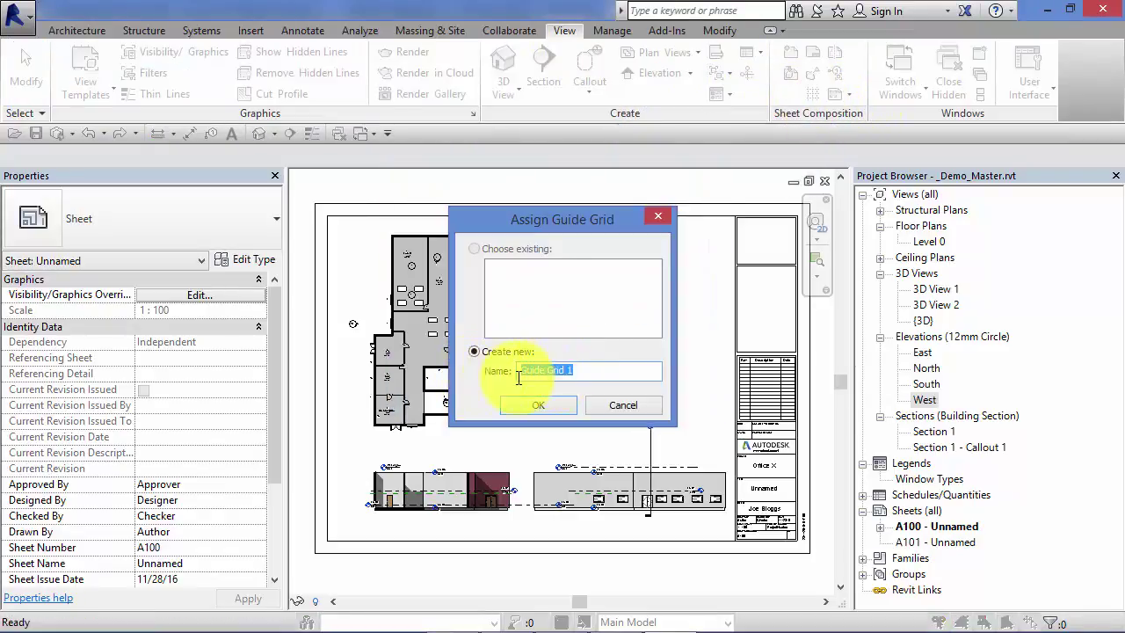
drag(518, 371, 577, 367)
click(533, 404)
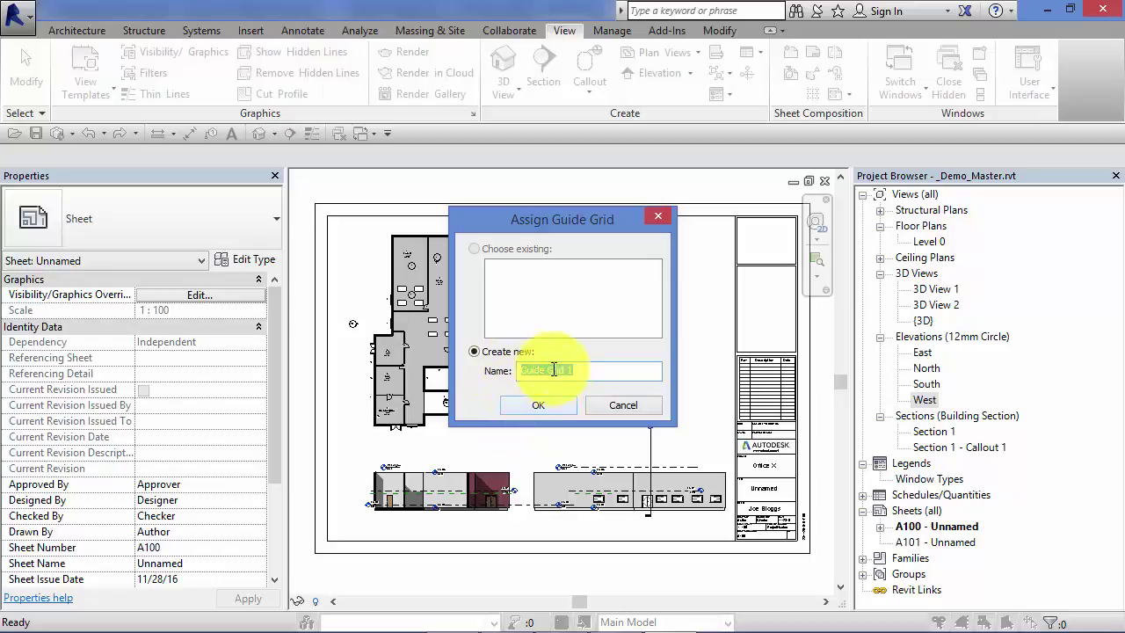
click(563, 403)
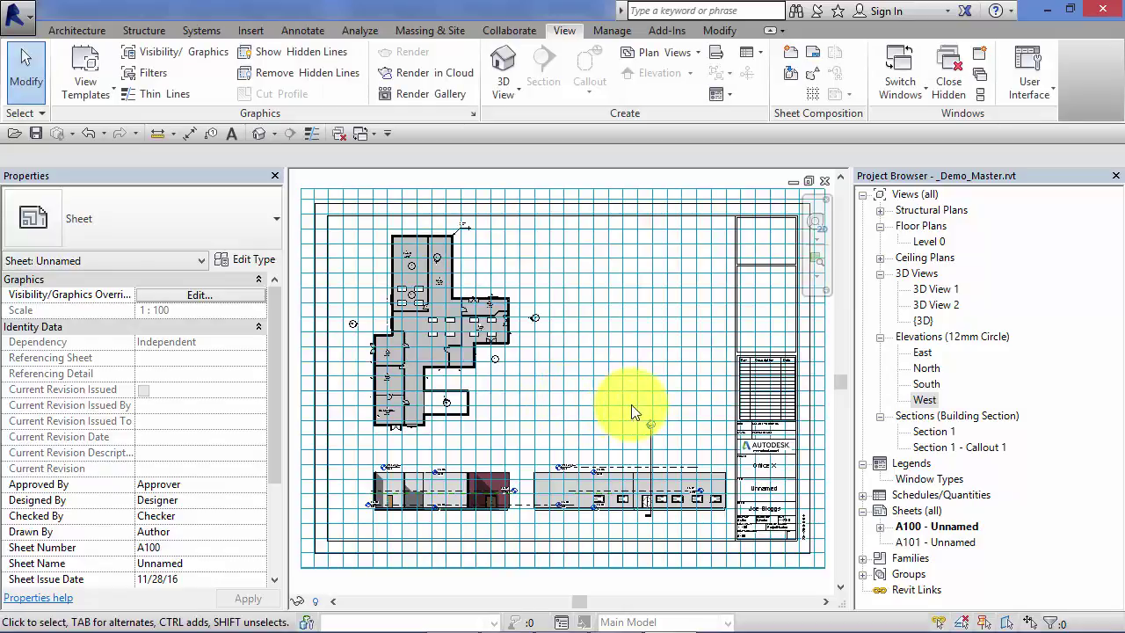
middle_drag(640, 424, 664, 416)
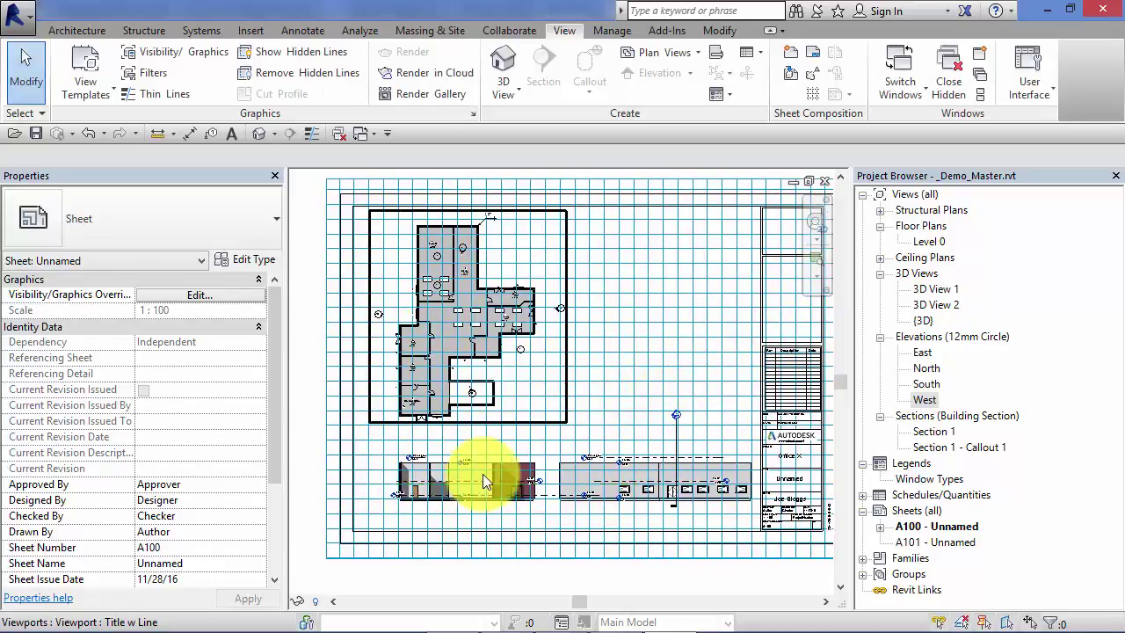
scroll(484, 476, down, 2)
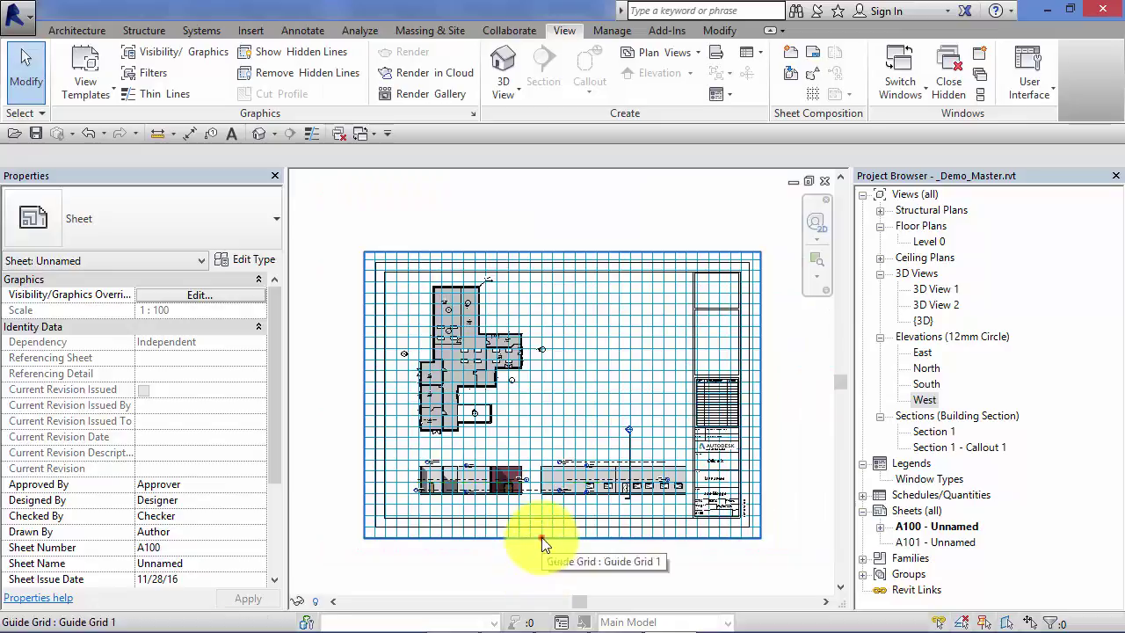
click(544, 537)
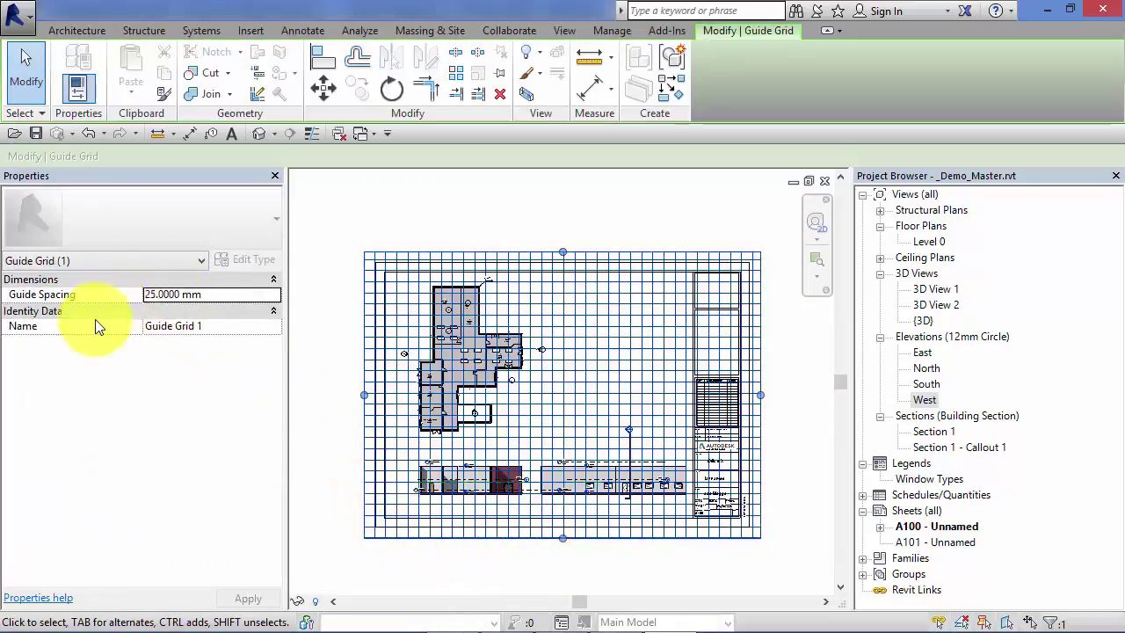
- Deselect the guide grid and zoom in closely on the elevation viewports
click(786, 352)
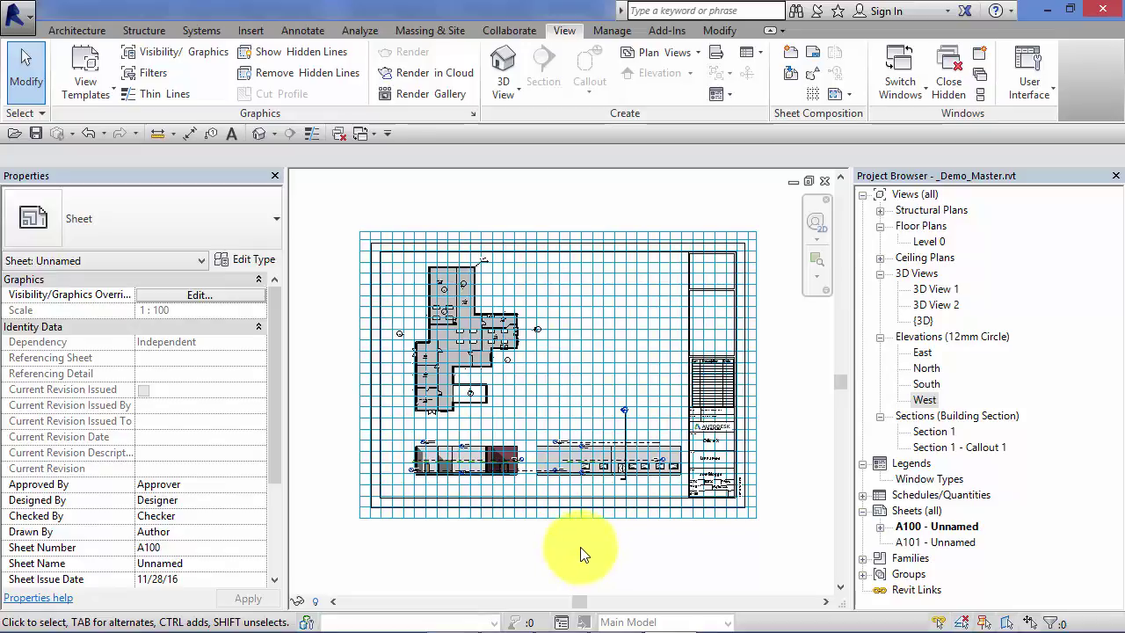
scroll(404, 352, up, 8)
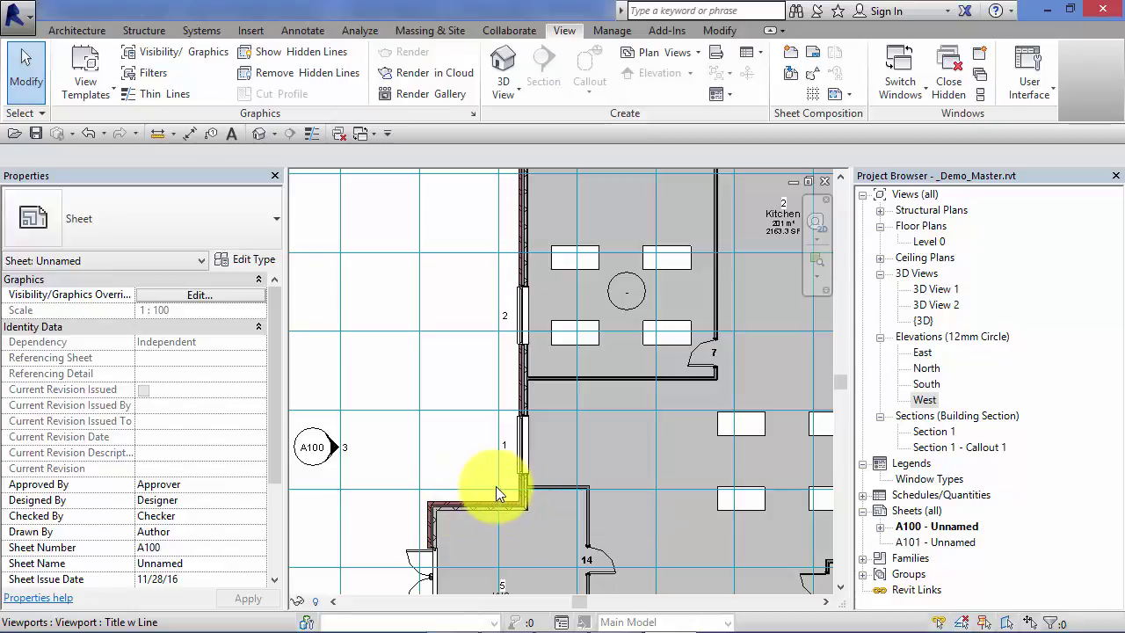
scroll(506, 458, down, 5)
middle_drag(591, 457, 475, 305)
scroll(694, 510, up, 1)
middle_drag(716, 530, 642, 274)
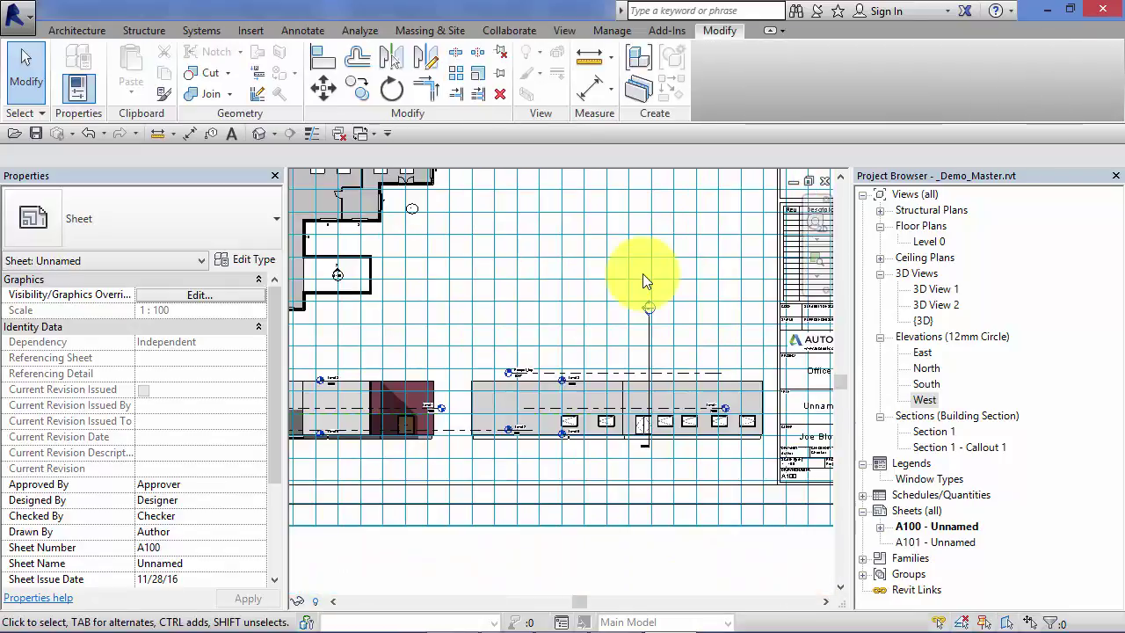
scroll(554, 446, up, 2)
middle_drag(554, 447, 546, 361)
scroll(545, 361, up, 1)
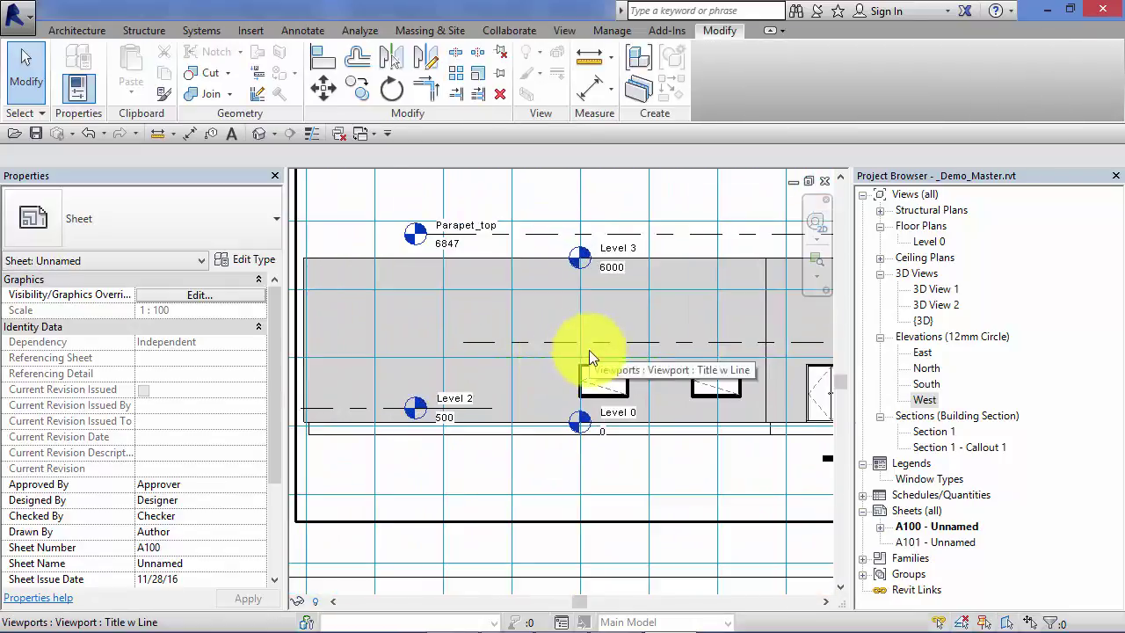
- Move the West elevation viewport up from its Parapet_top line onto the guide grid line
click(575, 341)
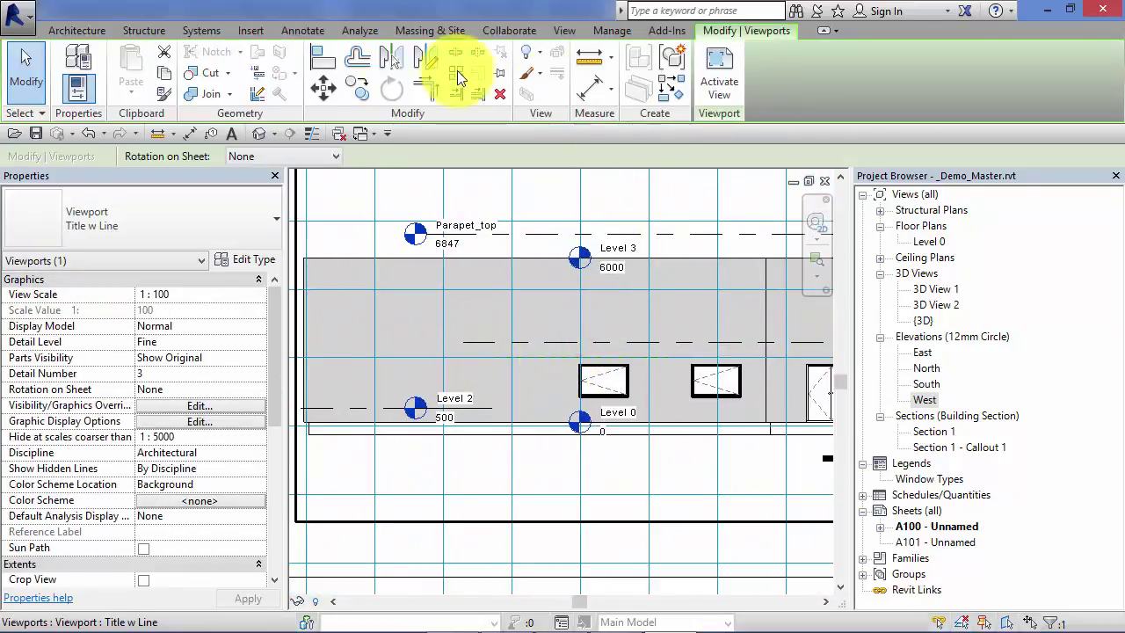
click(322, 85)
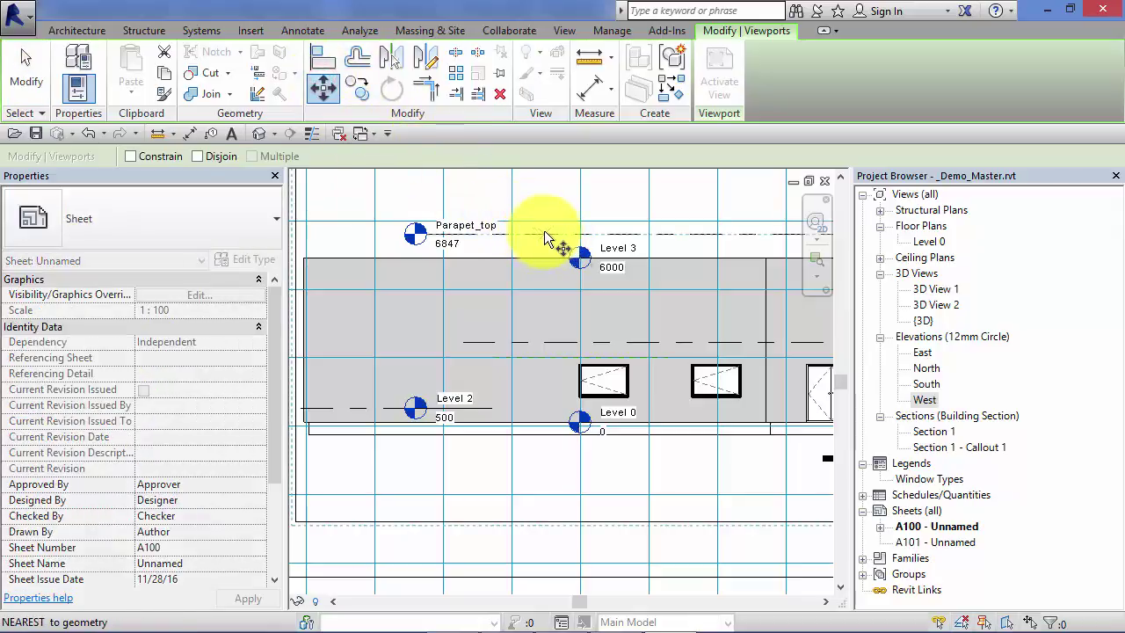
click(546, 237)
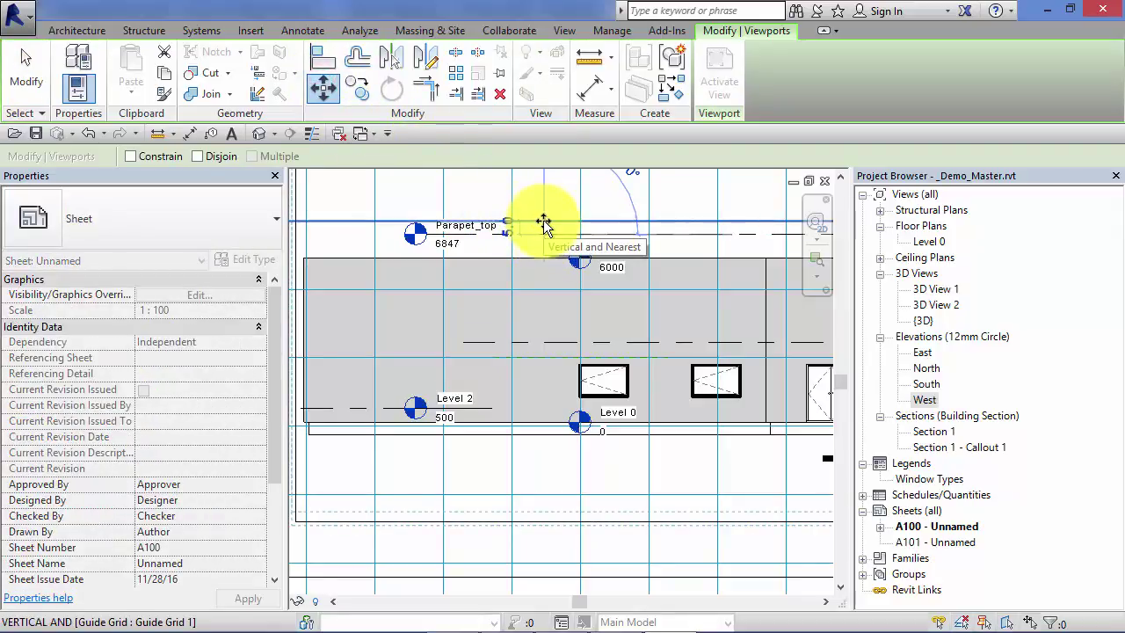
click(544, 223)
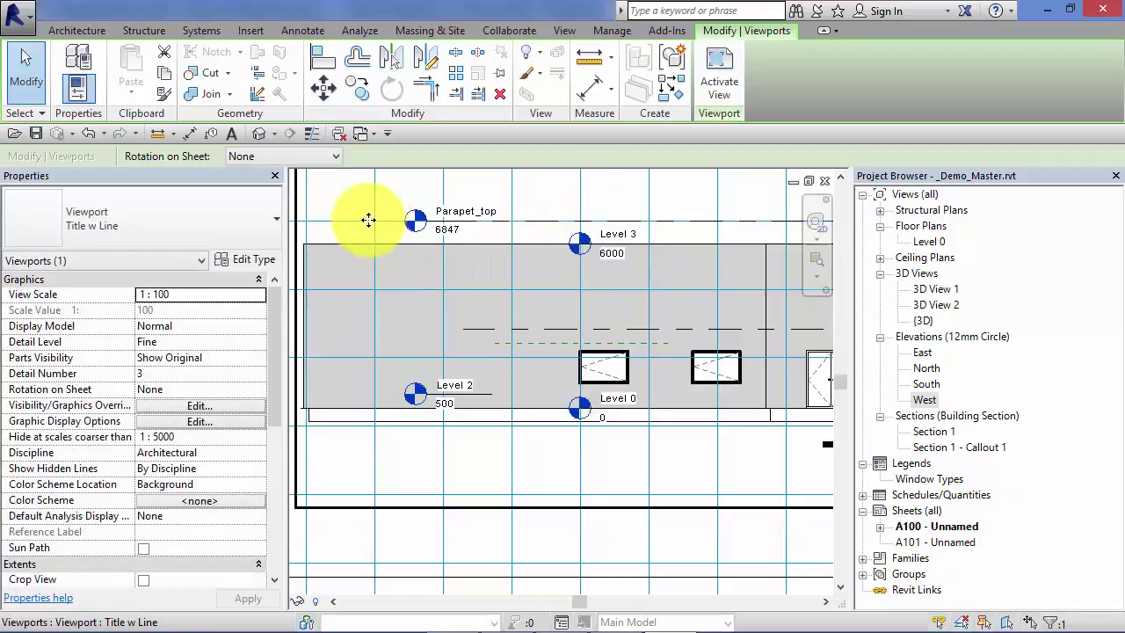
scroll(565, 323, down, 2)
scroll(615, 369, down, 3)
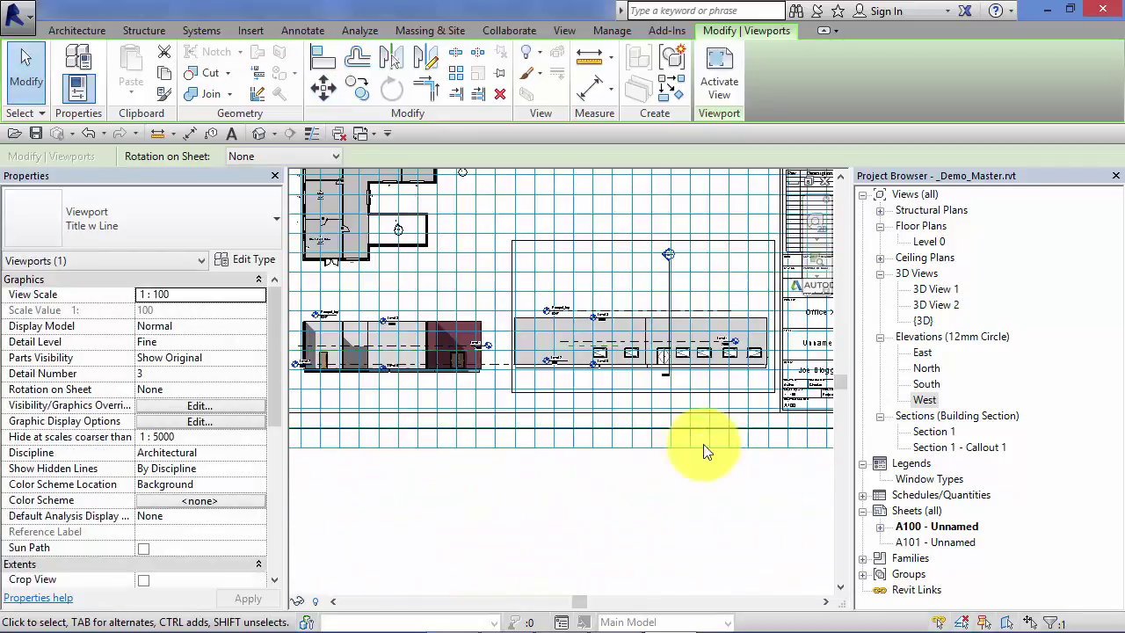
click(691, 465)
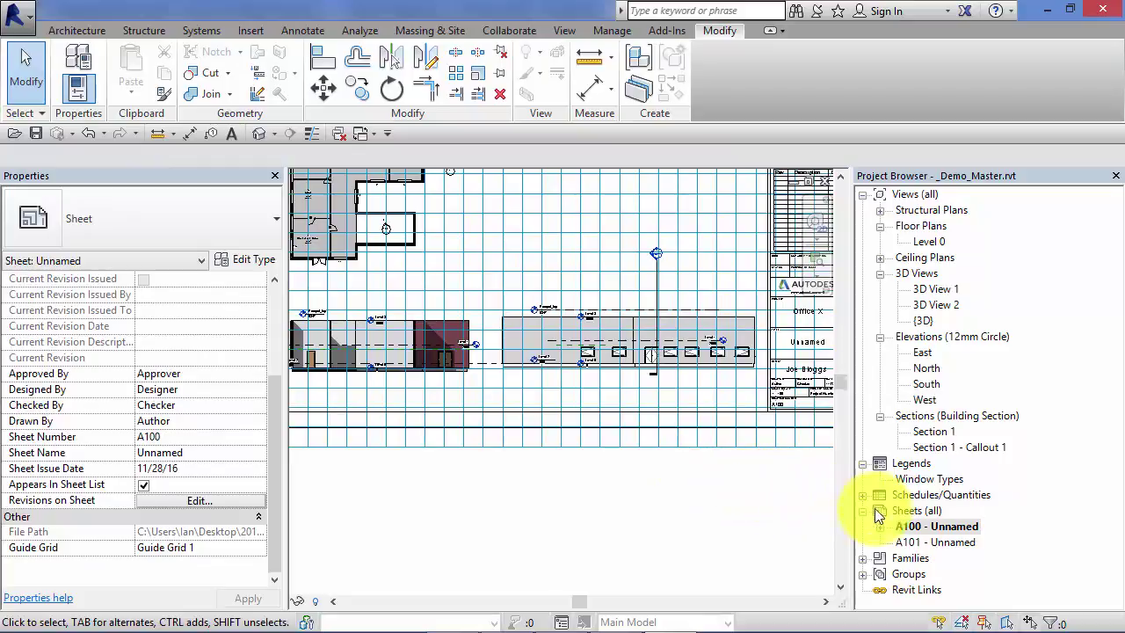
- Open sheet A101 and look at the choices for its Guide Grid property
double_click(911, 542)
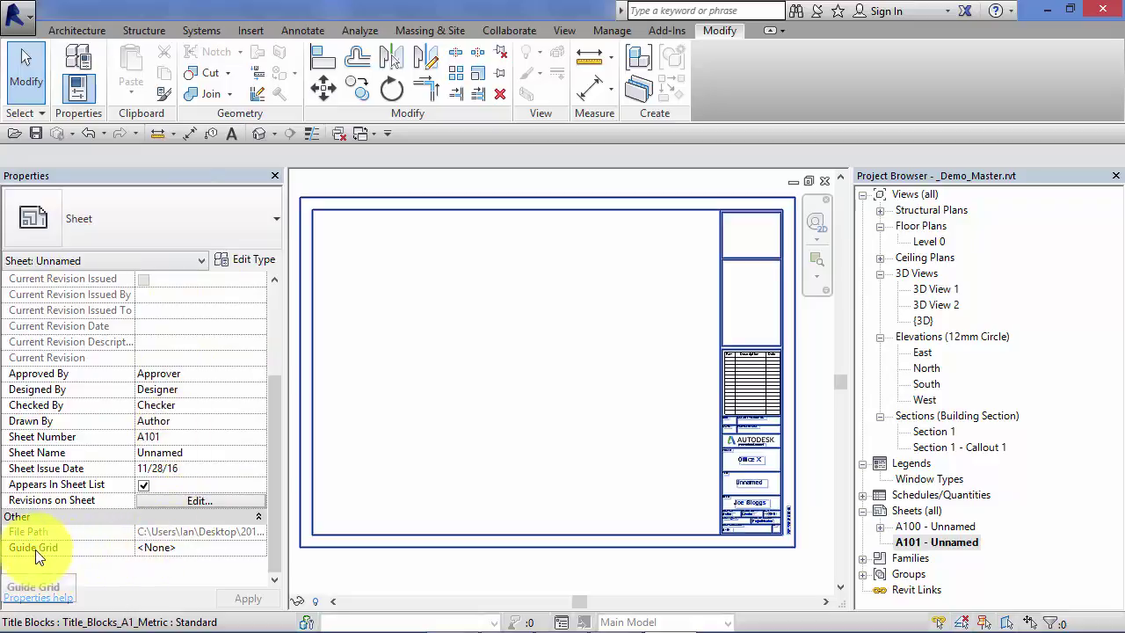
click(208, 545)
click(260, 550)
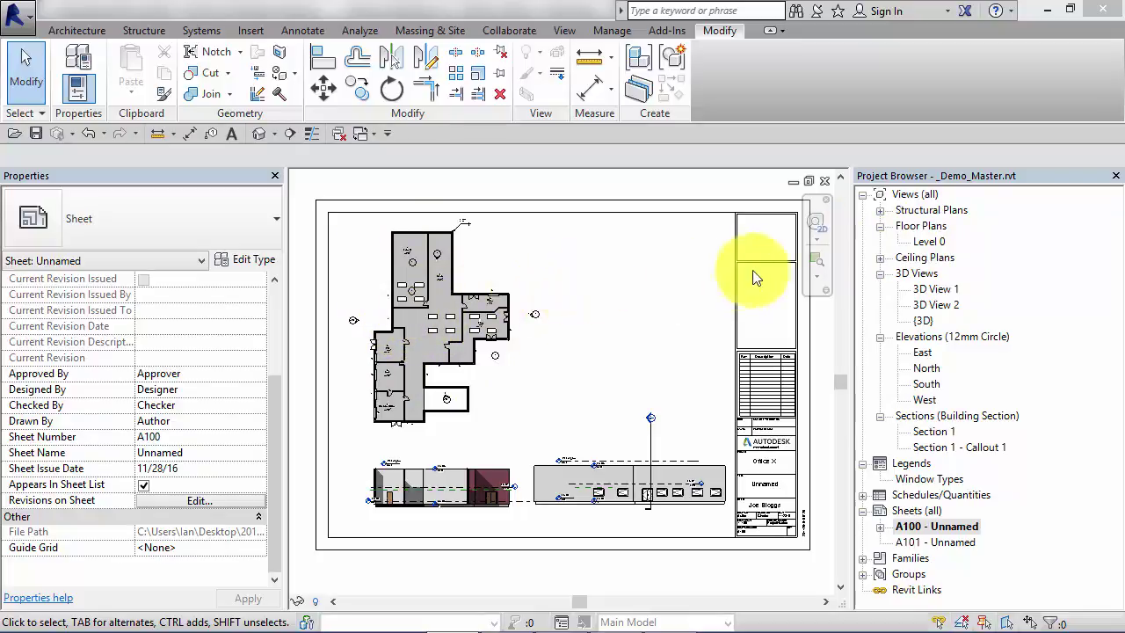
- In the Level 0 plan, drag the horizontal partition wall down to a new position
double_click(929, 241)
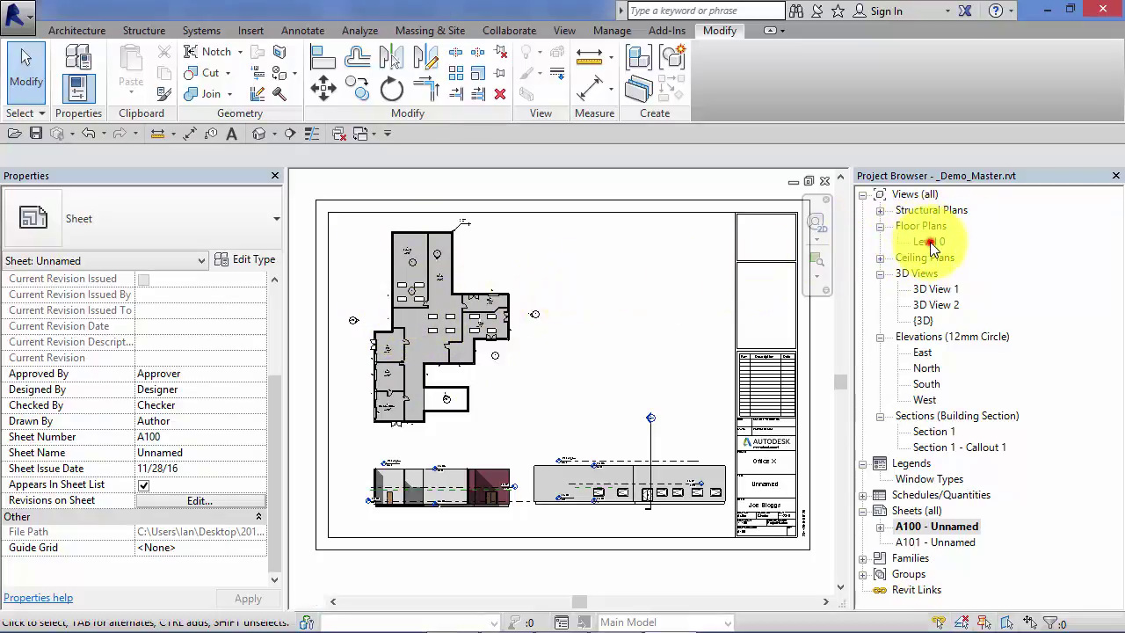
middle_drag(713, 319, 719, 296)
scroll(527, 325, up, 4)
click(479, 365)
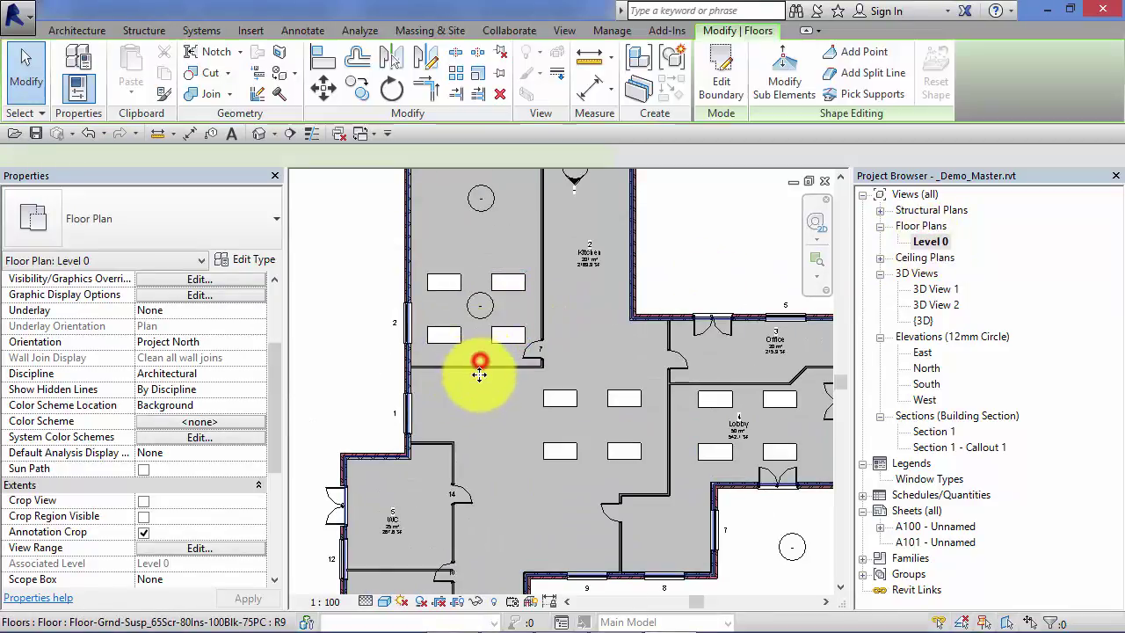
click(319, 329)
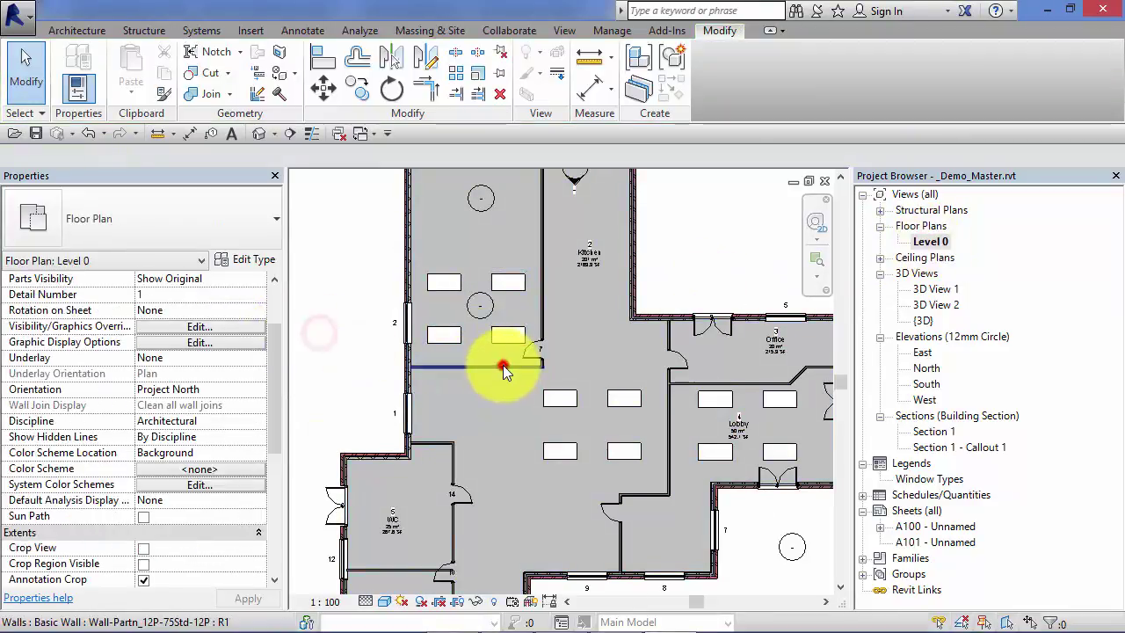
click(498, 366)
drag(498, 367, 485, 422)
key(Escape)
scroll(791, 448, down, 1)
- Return to sheet A100 and frame the floor plan and both elevations in view
double_click(936, 526)
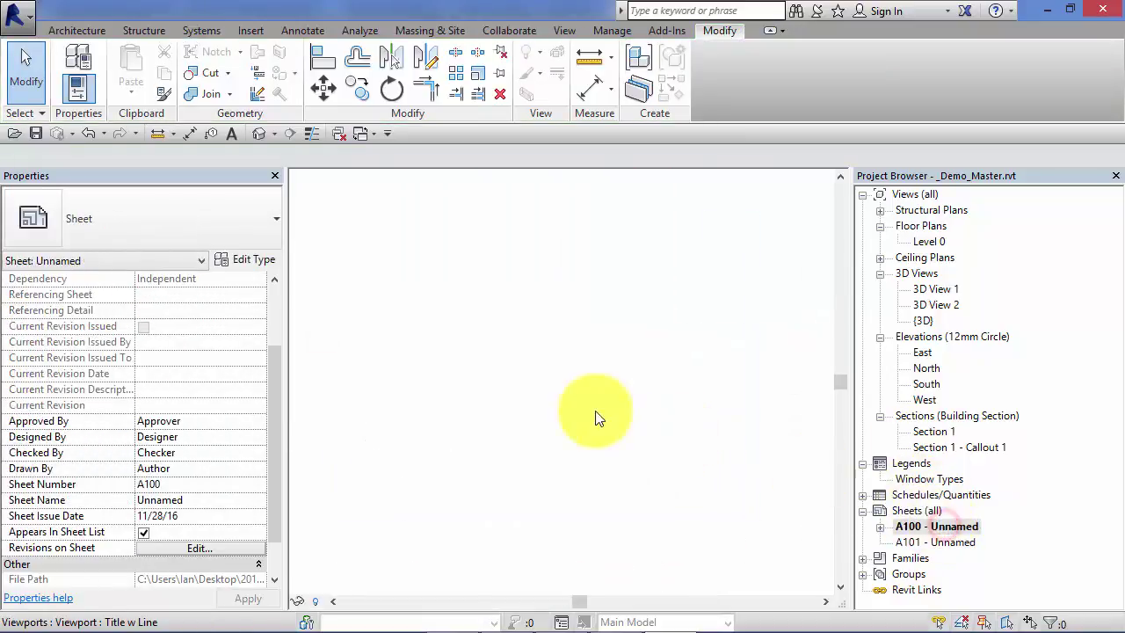
scroll(316, 282, up, 4)
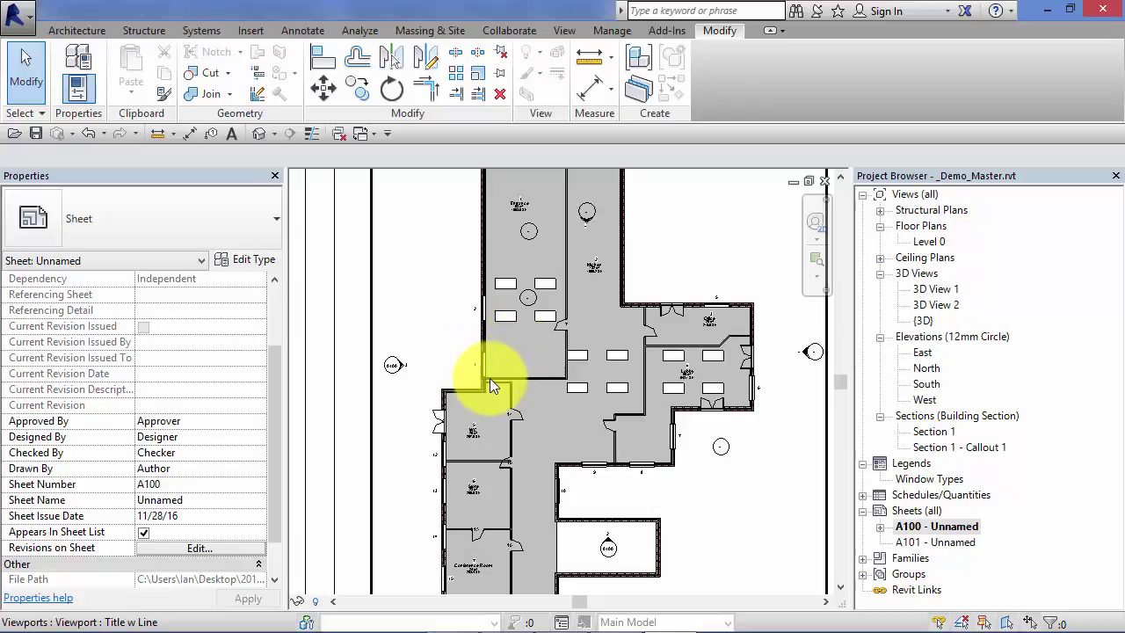
scroll(373, 362, down, 3)
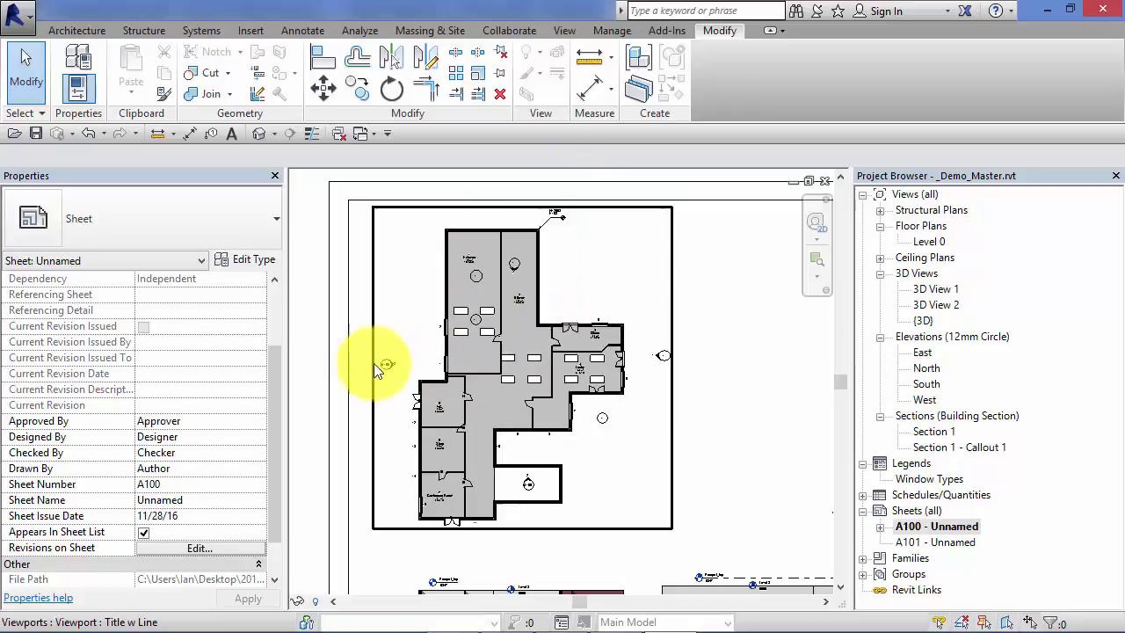
scroll(674, 390, down, 2)
middle_drag(678, 389, 674, 320)
scroll(682, 343, down, 1)
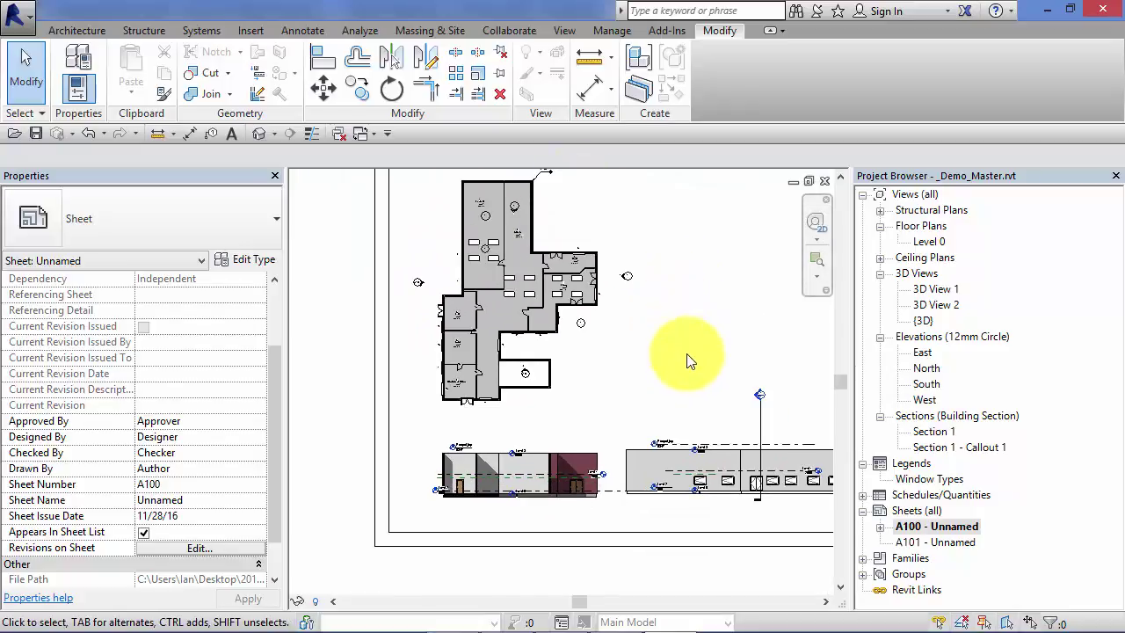
middle_drag(699, 367, 650, 401)
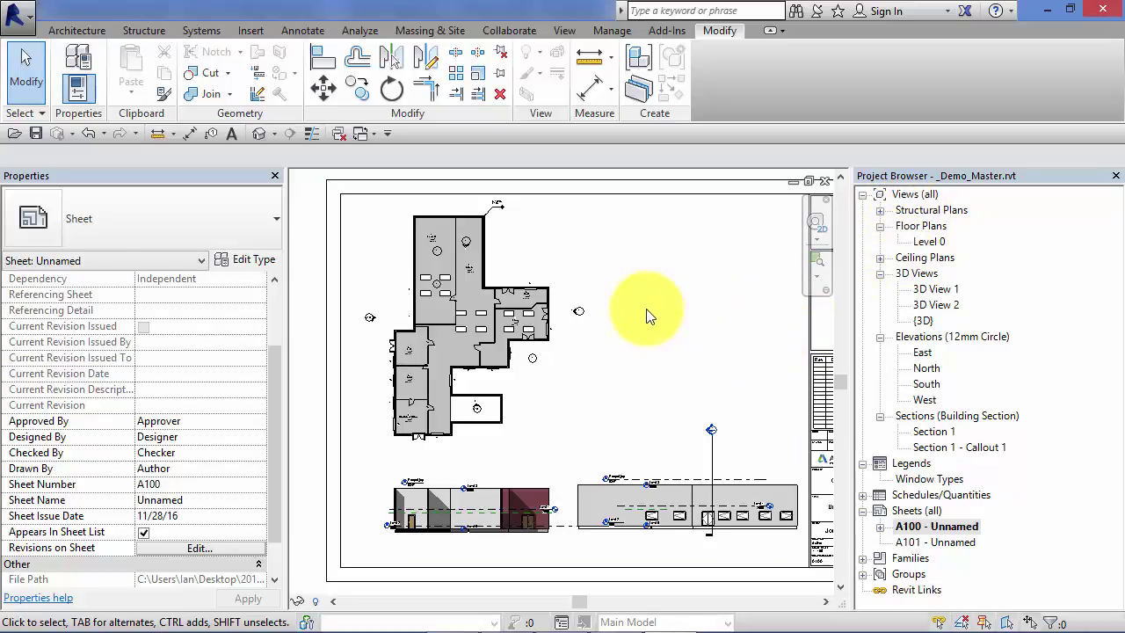
- Select the West elevation viewport on sheet A100 and activate it for editing
click(766, 519)
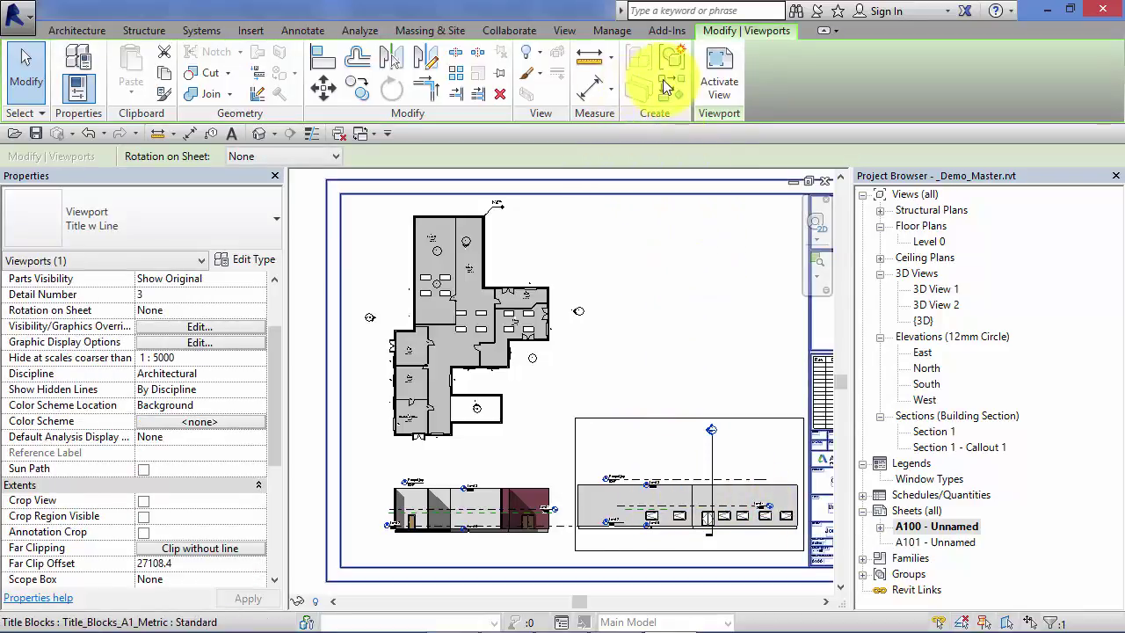
click(716, 77)
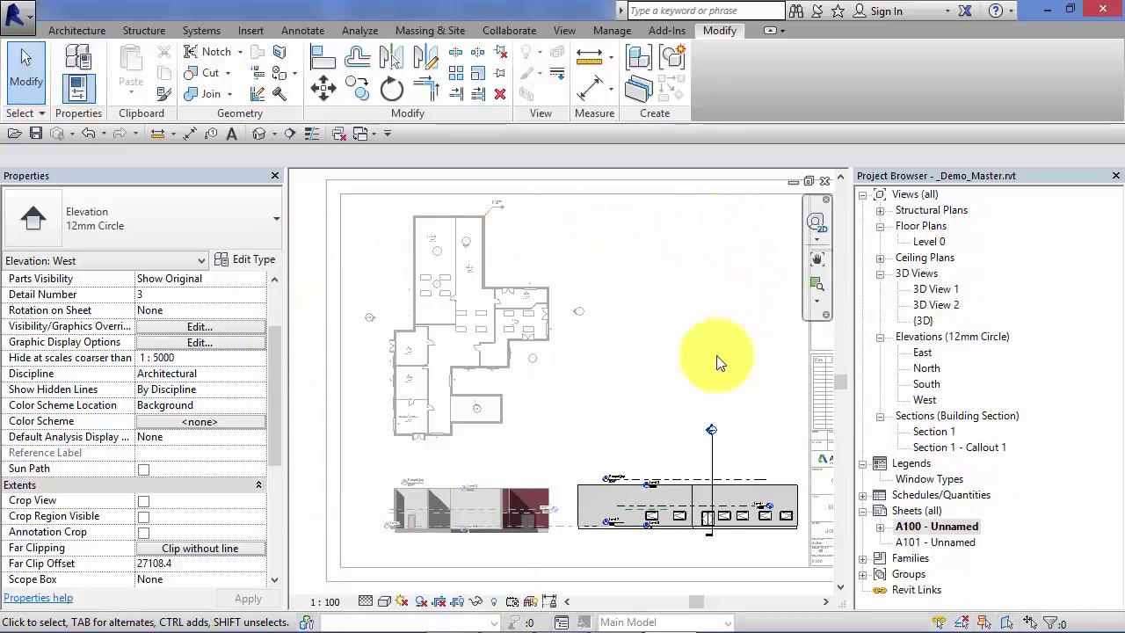
- Set the West elevation's detail level to Coarse and its visual style to Shaded
click(366, 603)
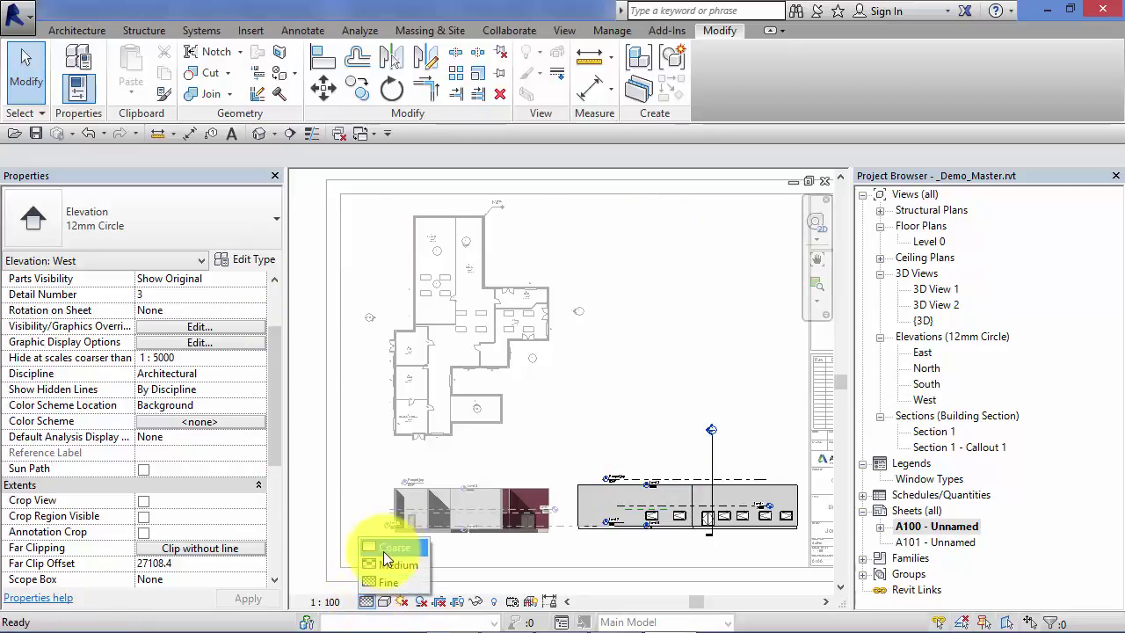
click(384, 546)
click(385, 602)
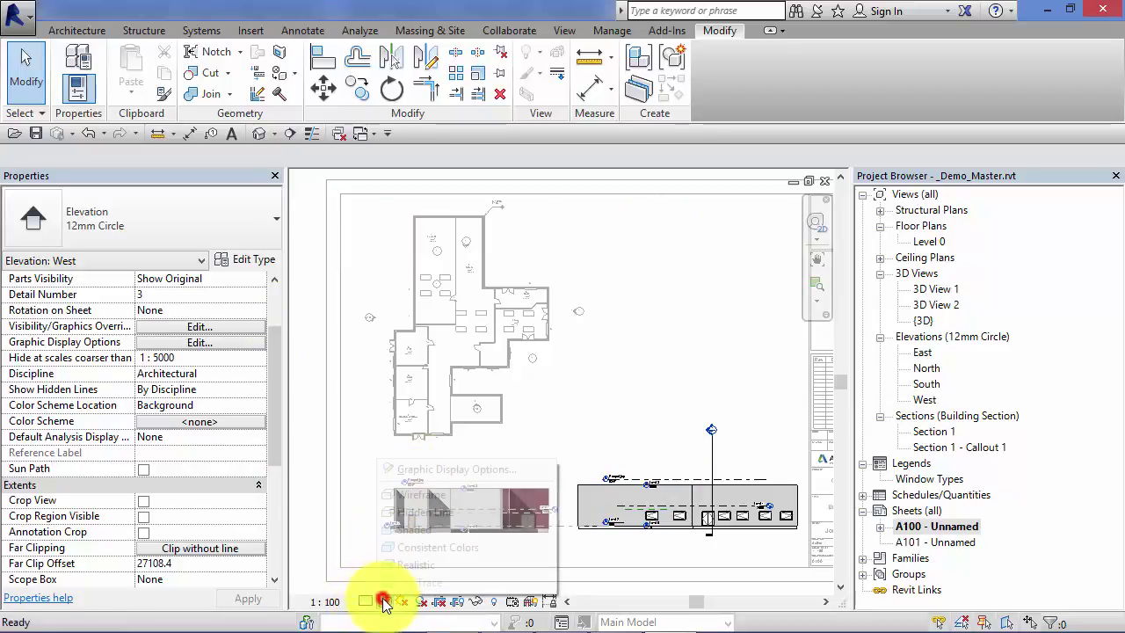
click(411, 531)
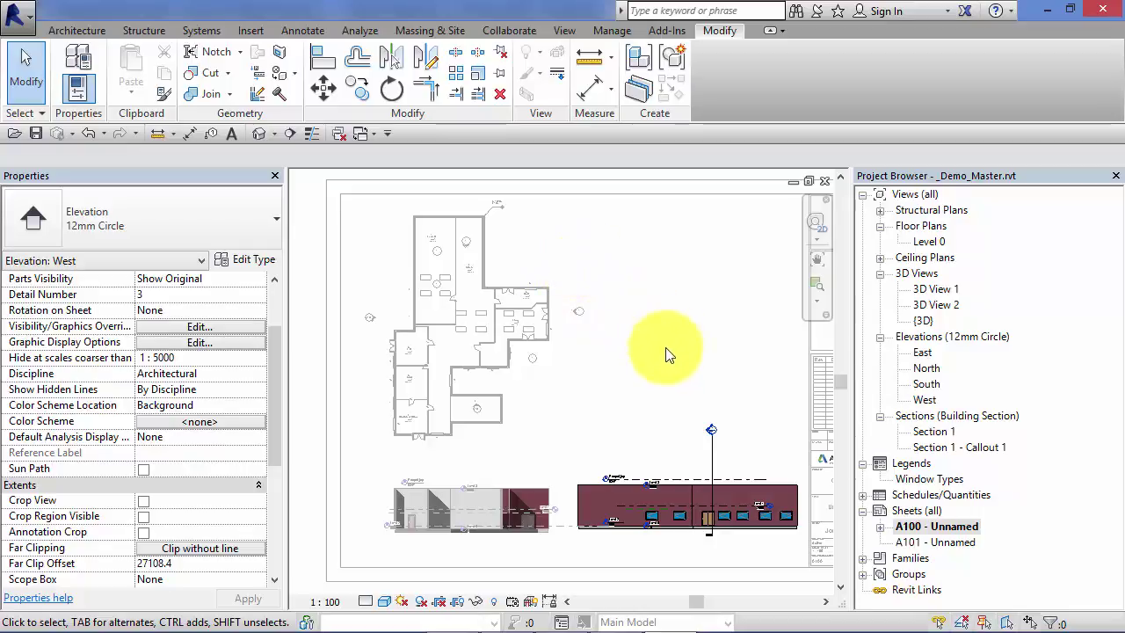
- Deactivate the West elevation, then reactivate and deactivate it again to confirm the shaded display
double_click(600, 218)
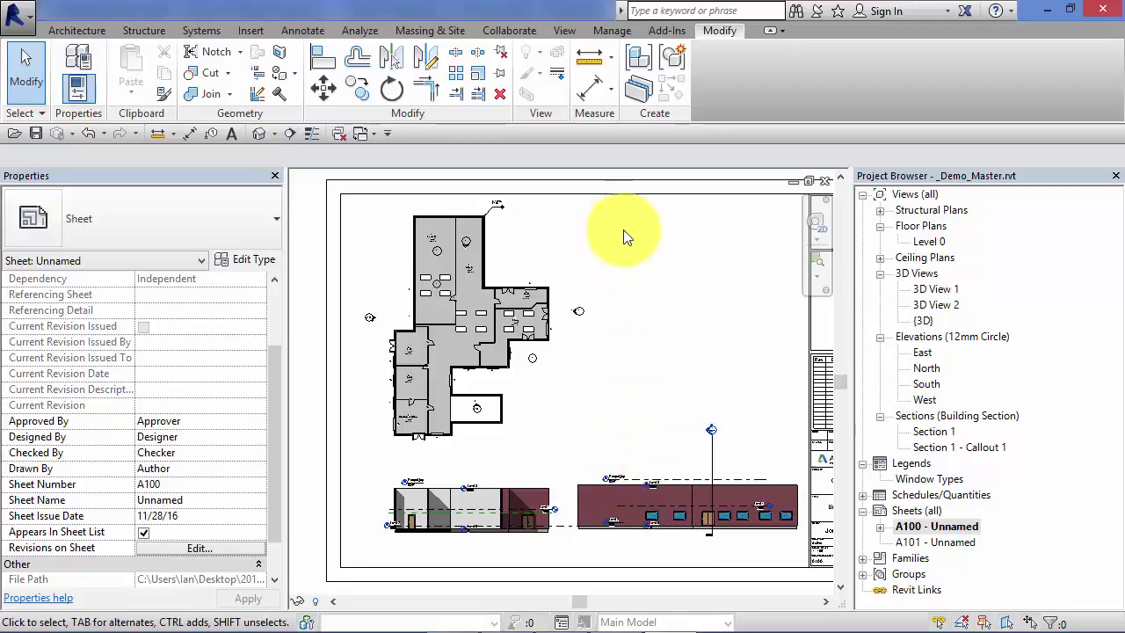
click(677, 475)
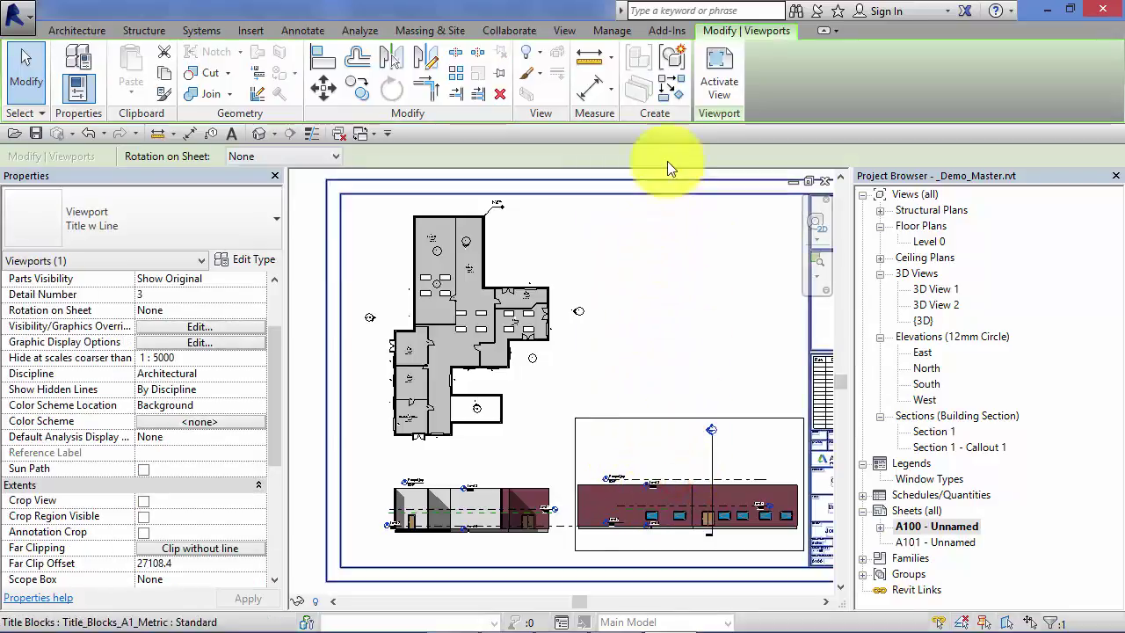
click(660, 211)
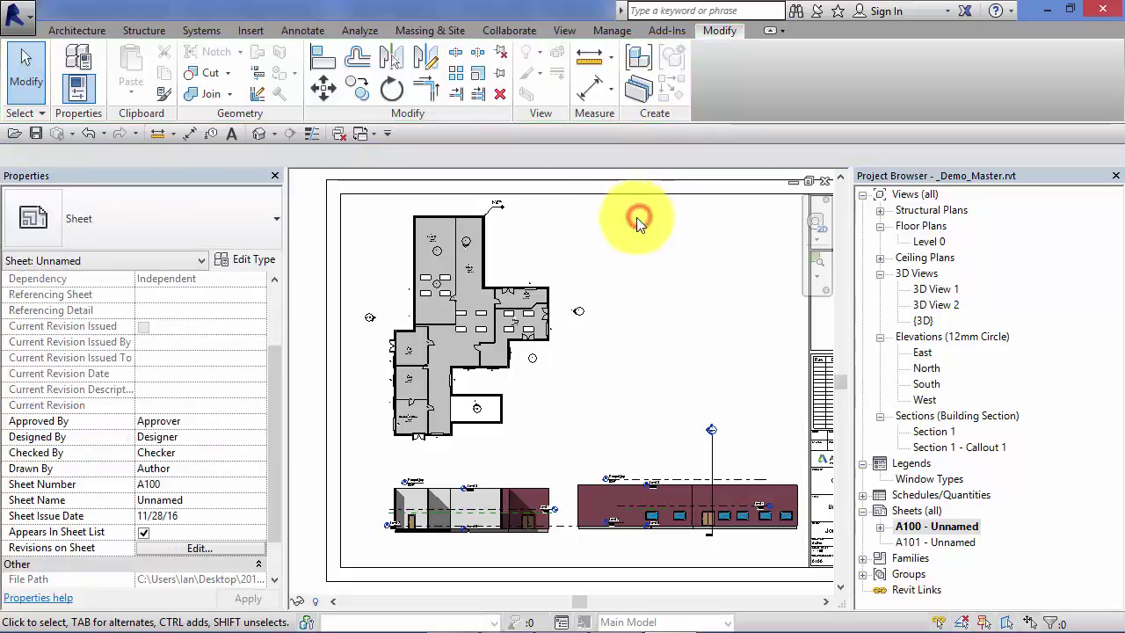
double_click(667, 512)
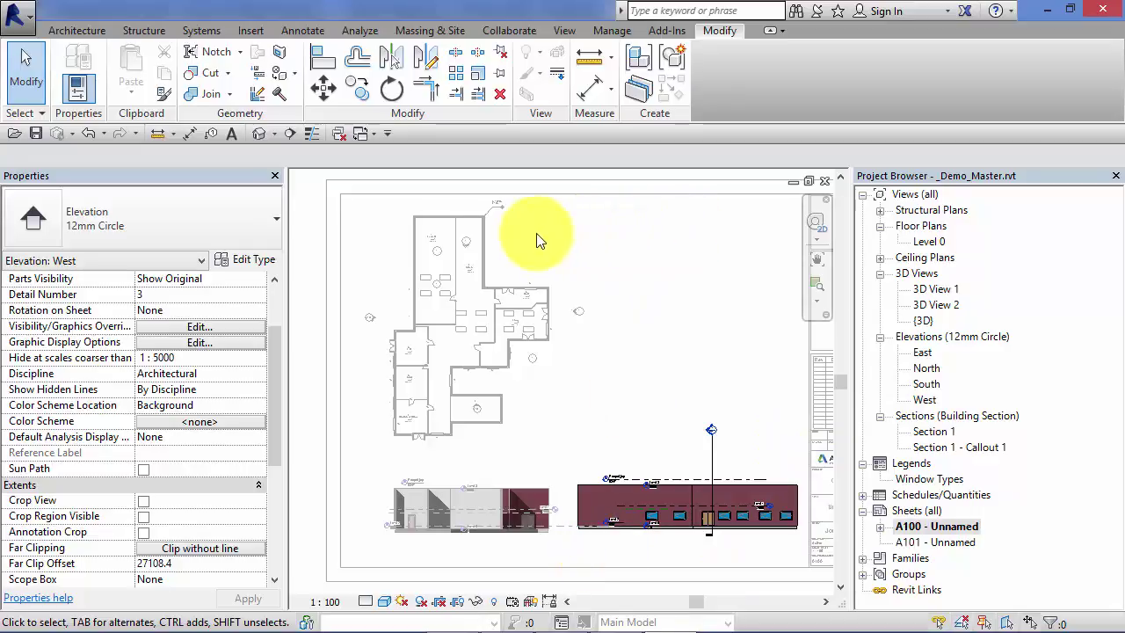
double_click(378, 227)
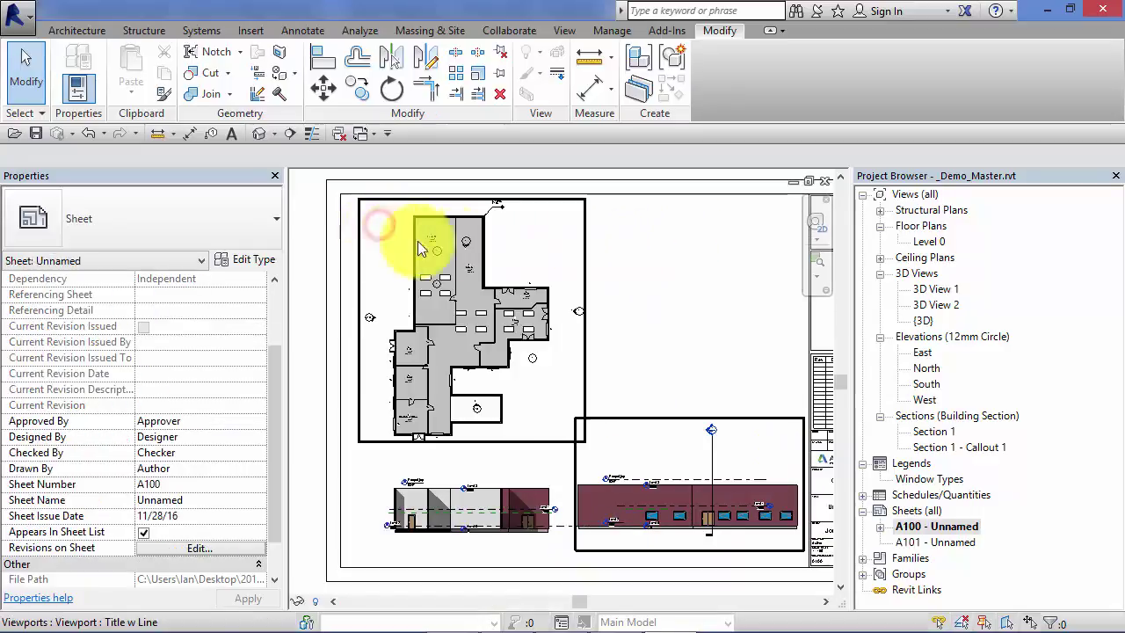